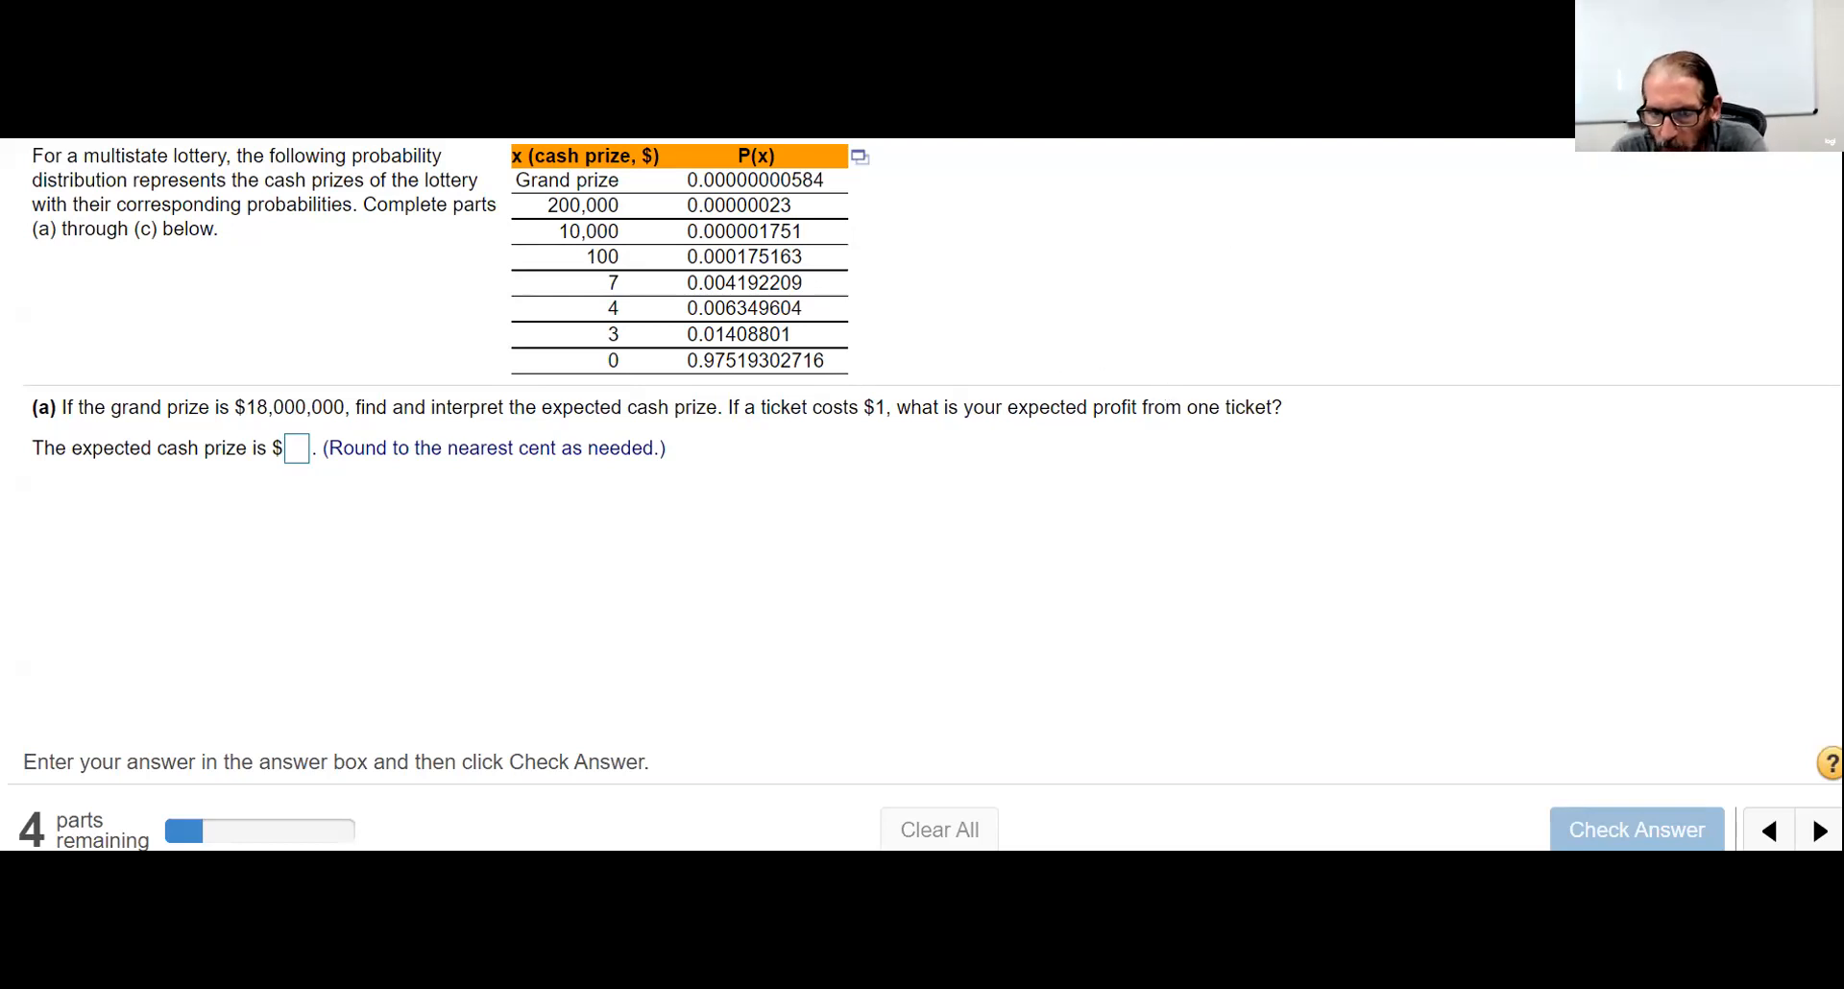
Step: Open the lottery prize table as a data set in StatCrunch and widen the P(x) column
left_click(861, 158)
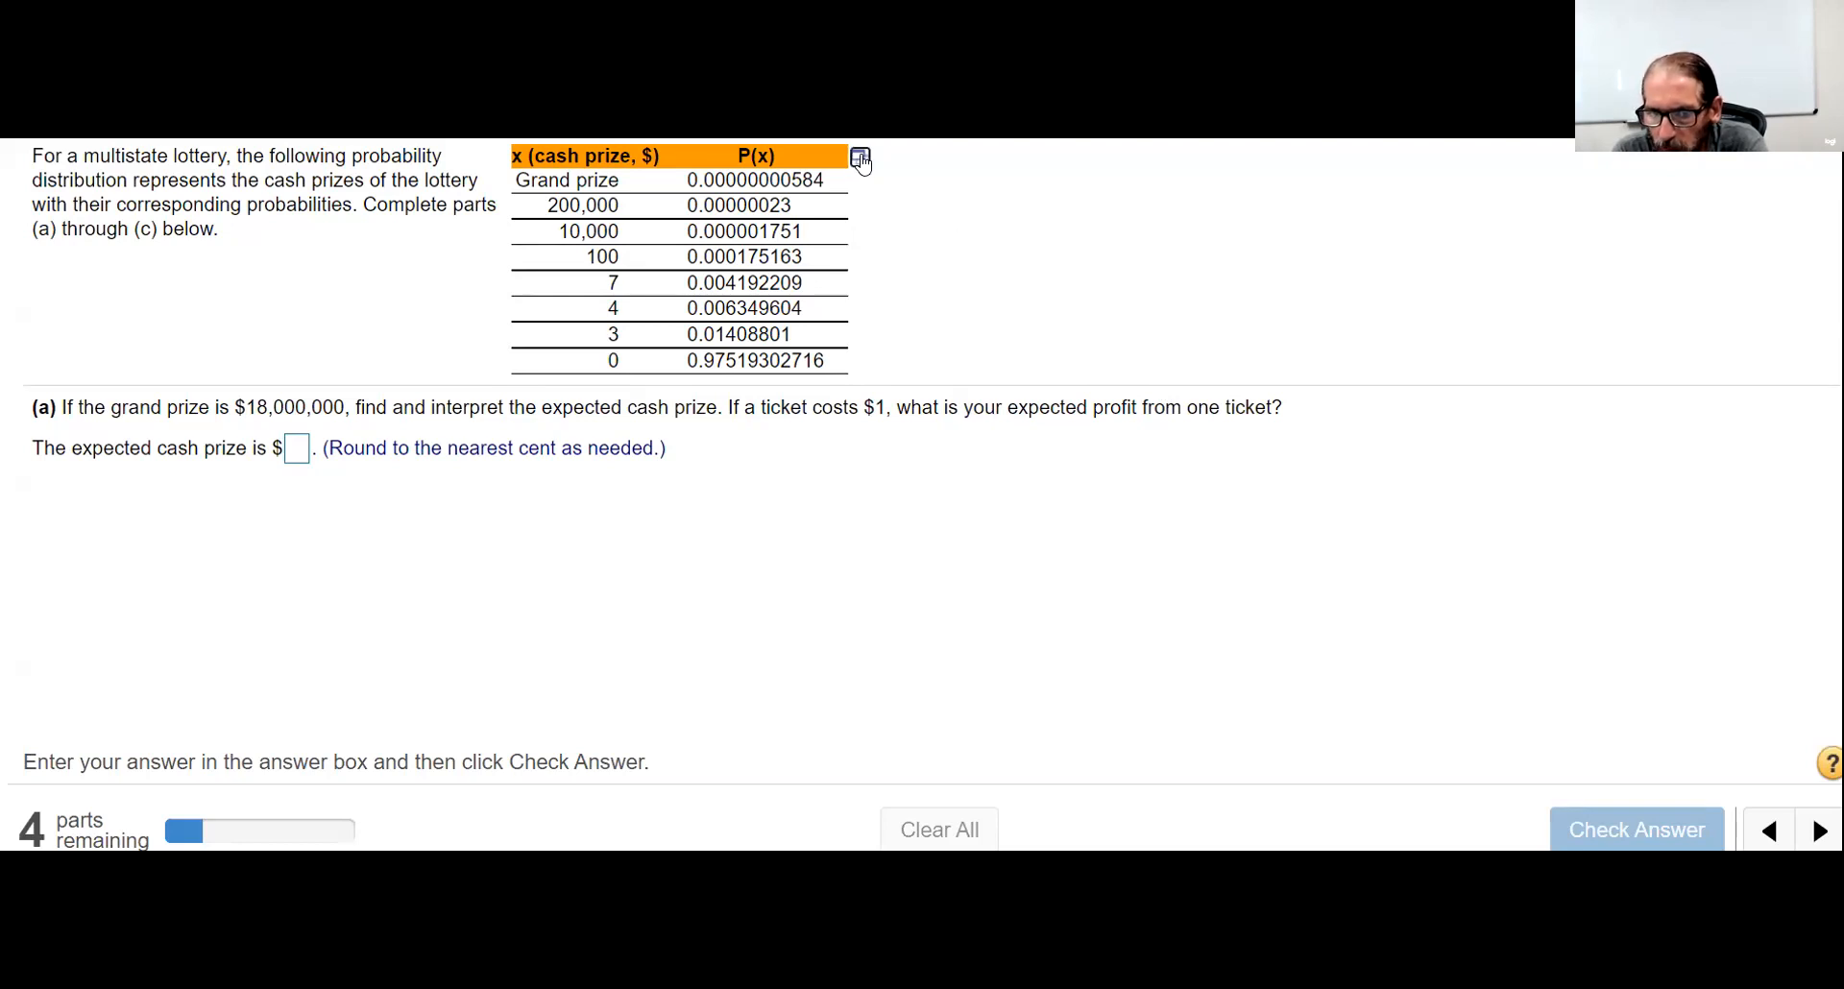
left_click(979, 200)
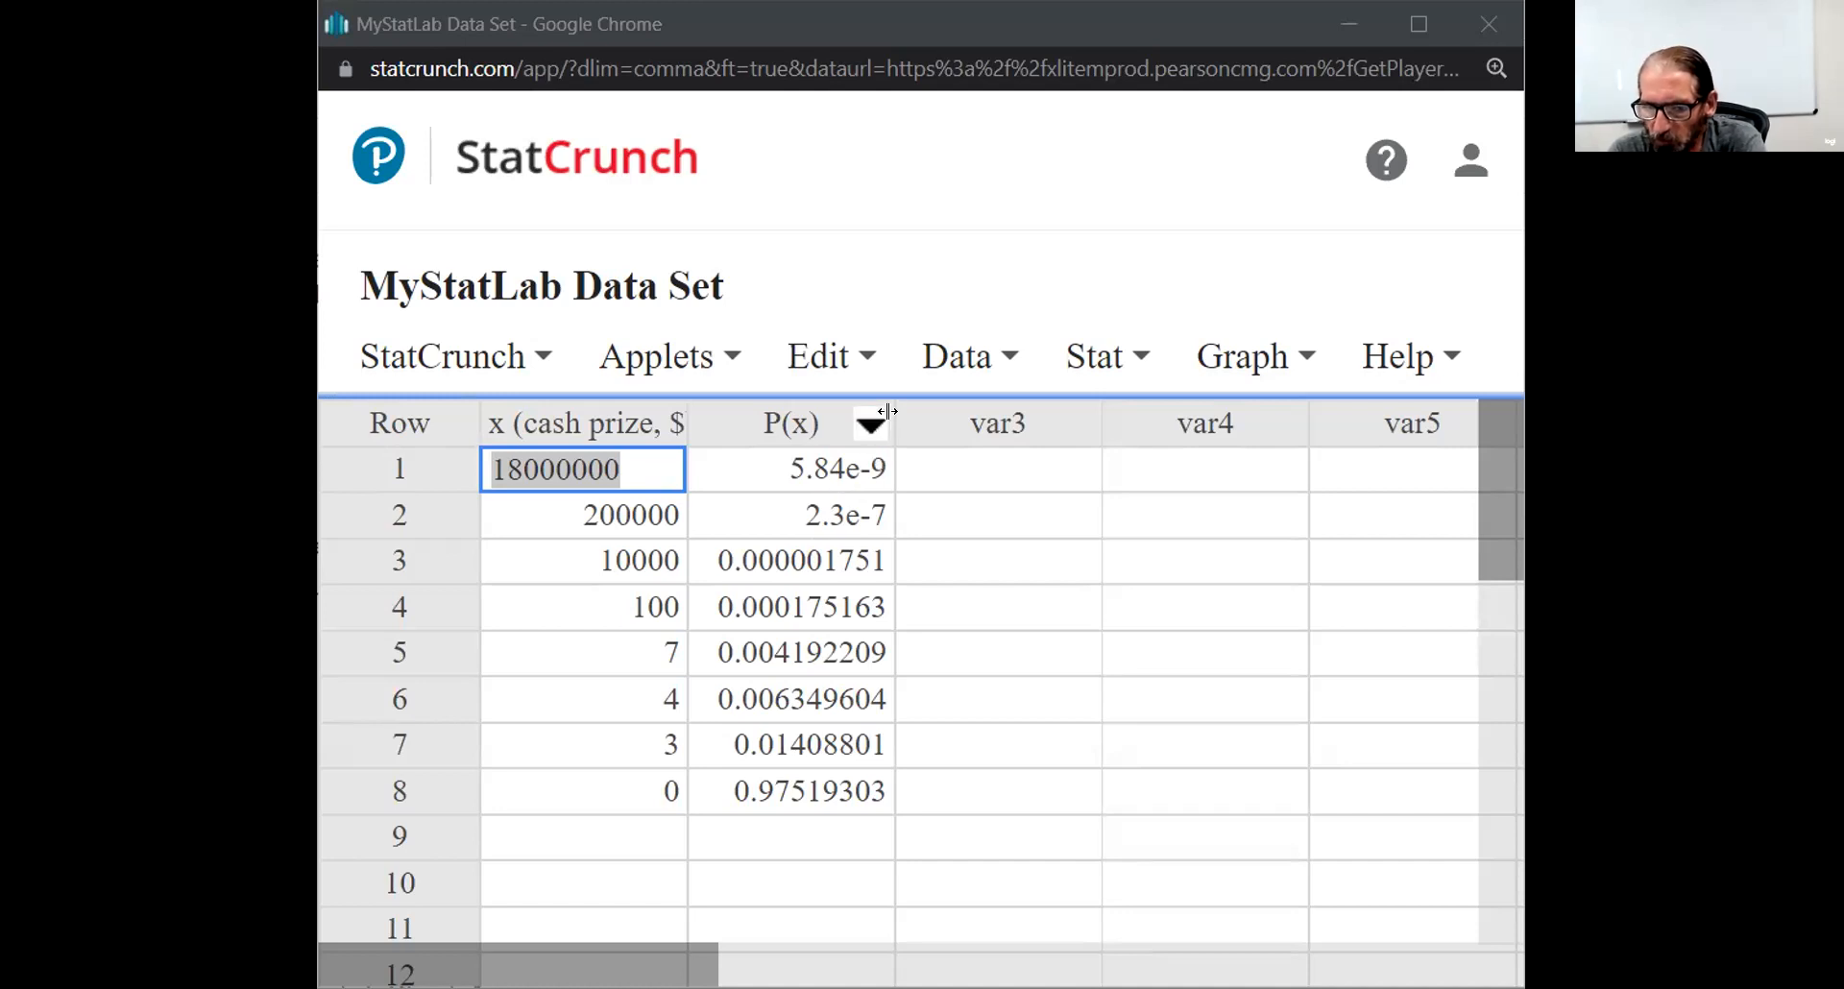
left_click_drag(887, 411, 1109, 419)
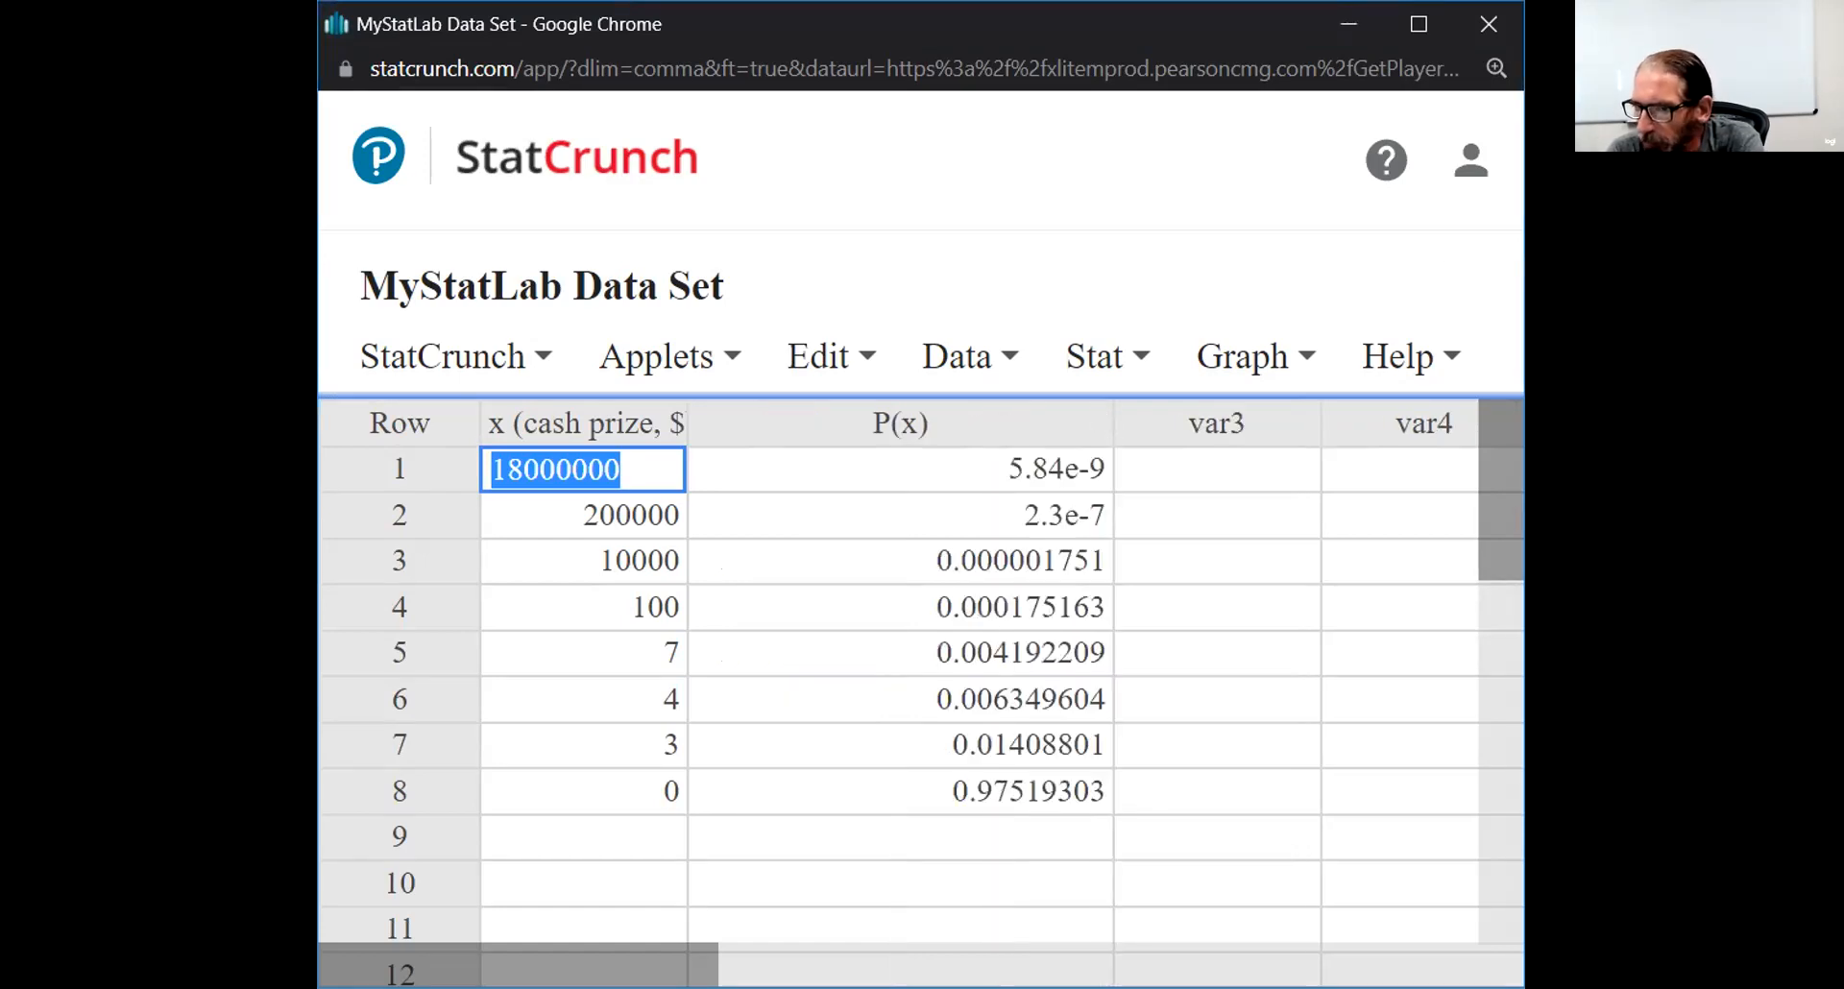
Step: Maximize the StatCrunch window to make room for the full list of calculators
left_click(1076, 363)
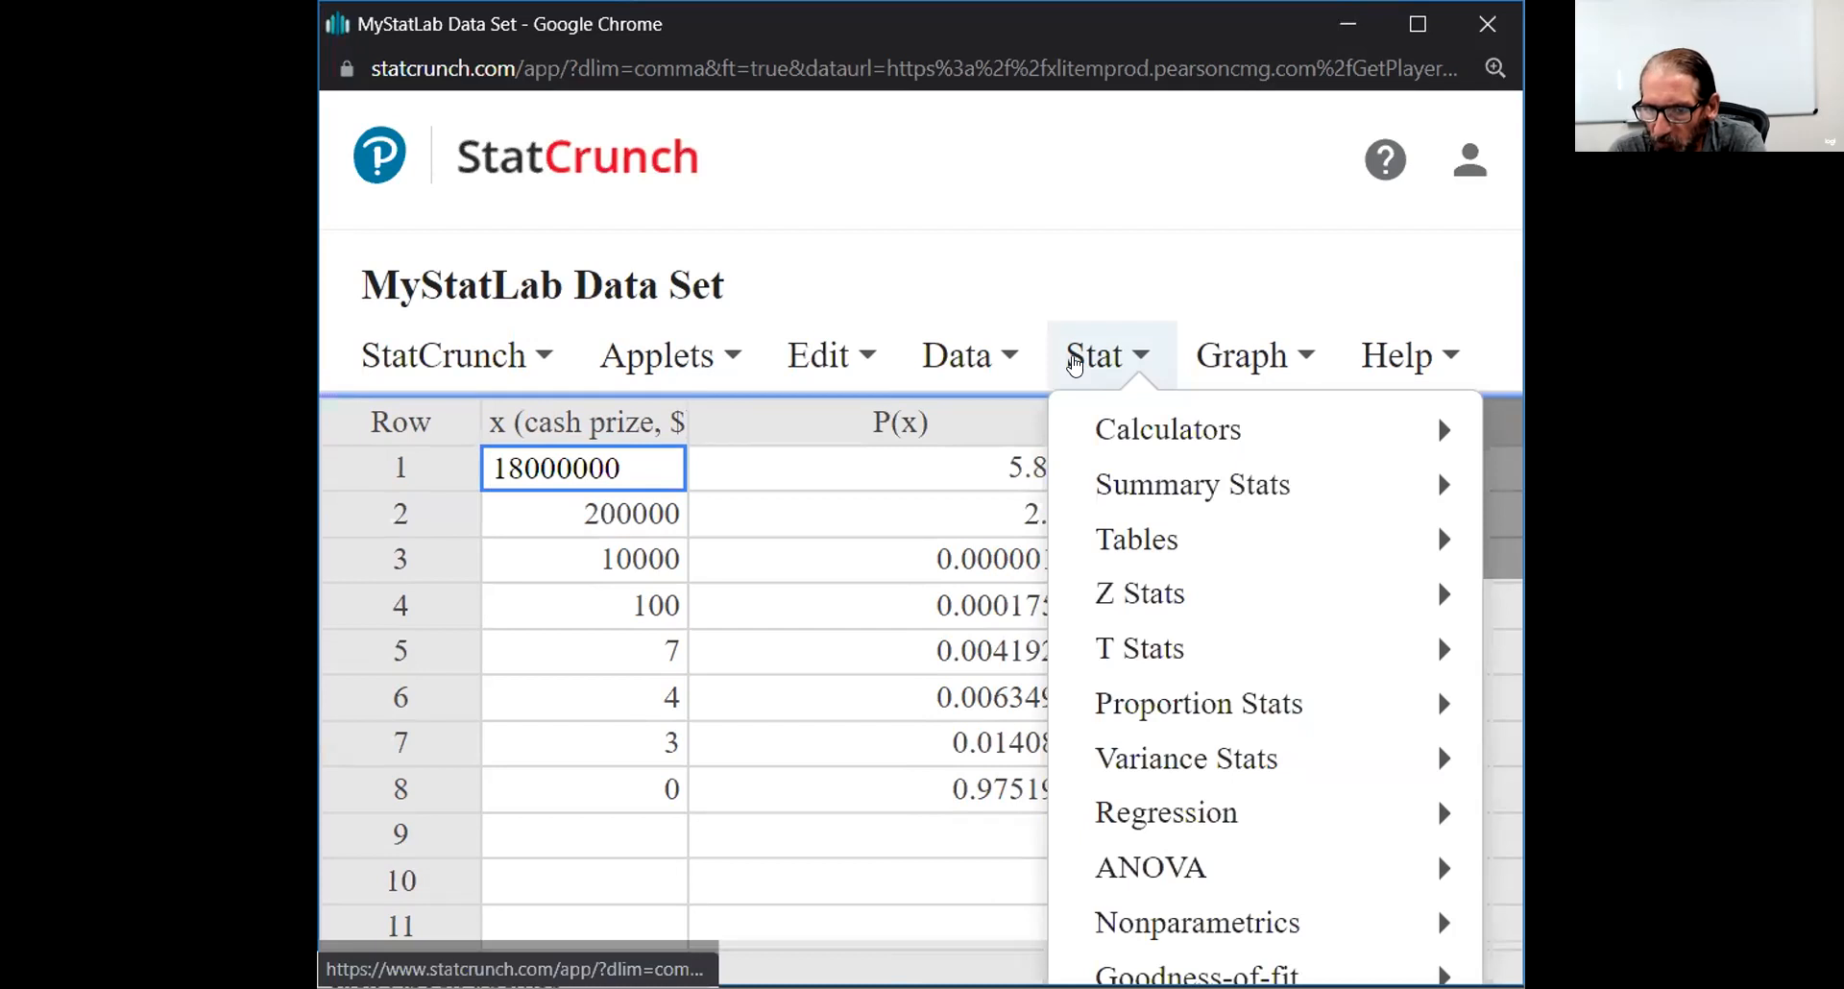
left_click(1075, 363)
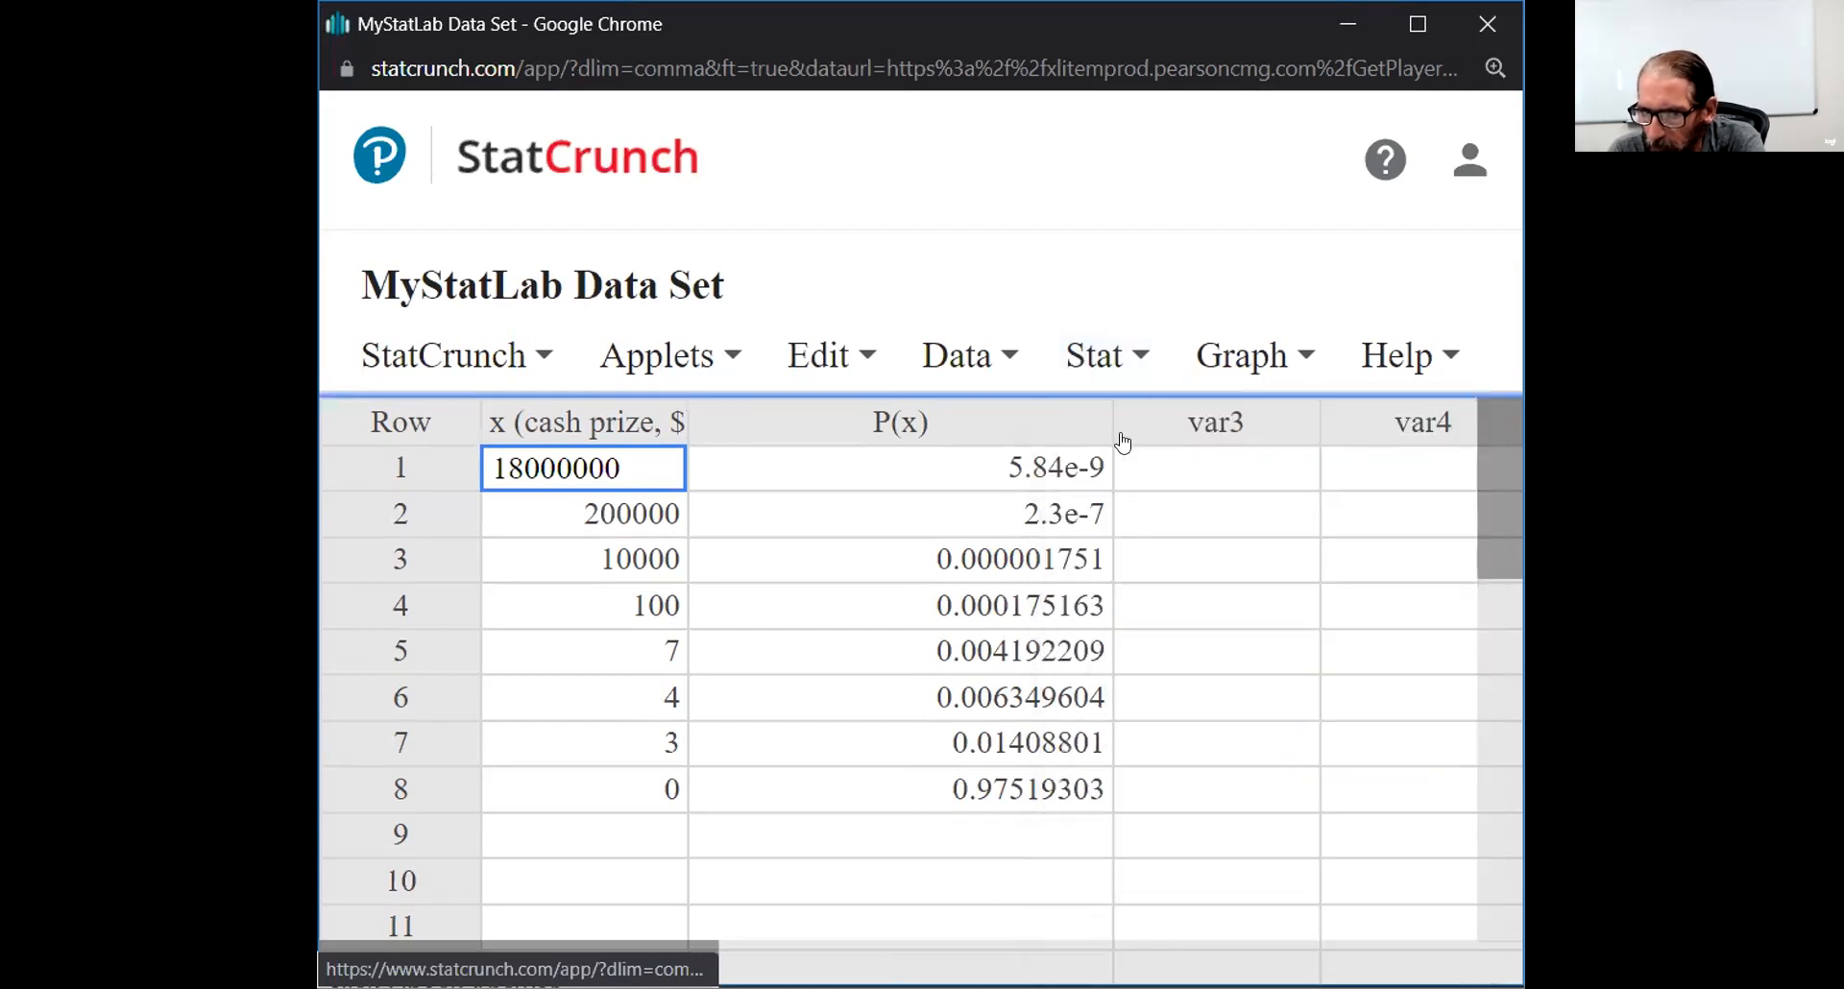
mouse_move(1122, 441)
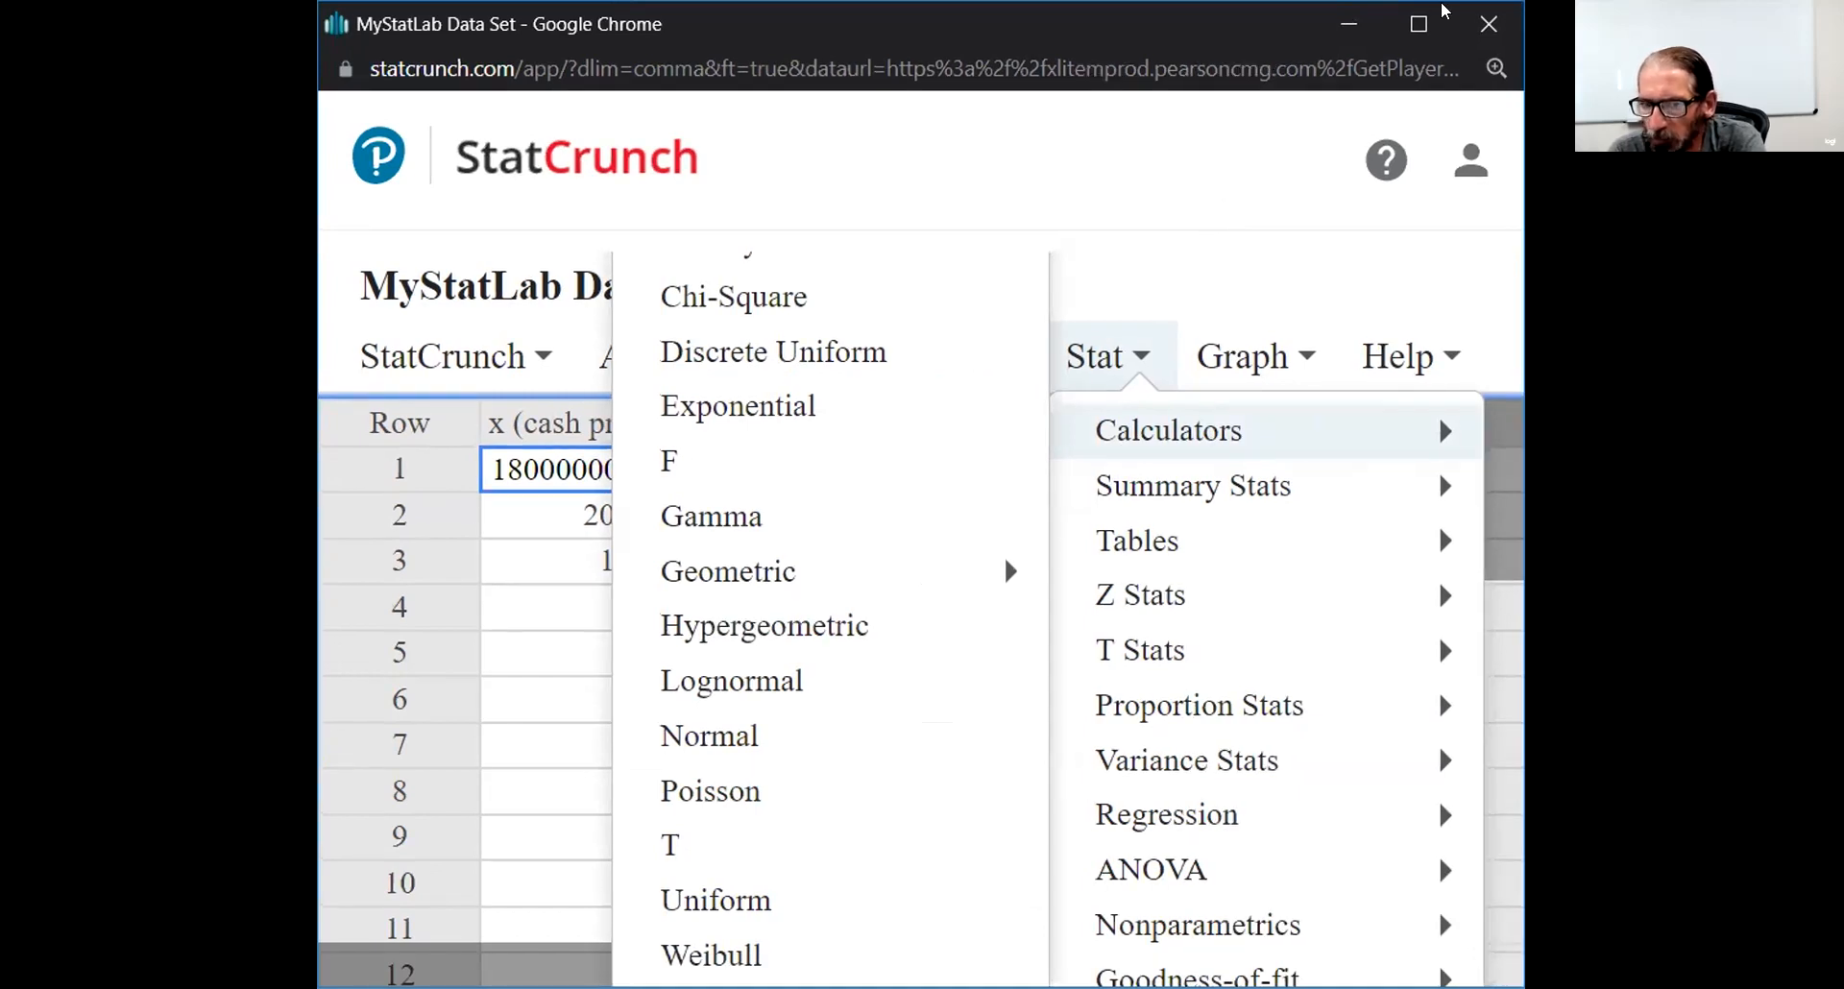
double_click(444, 36)
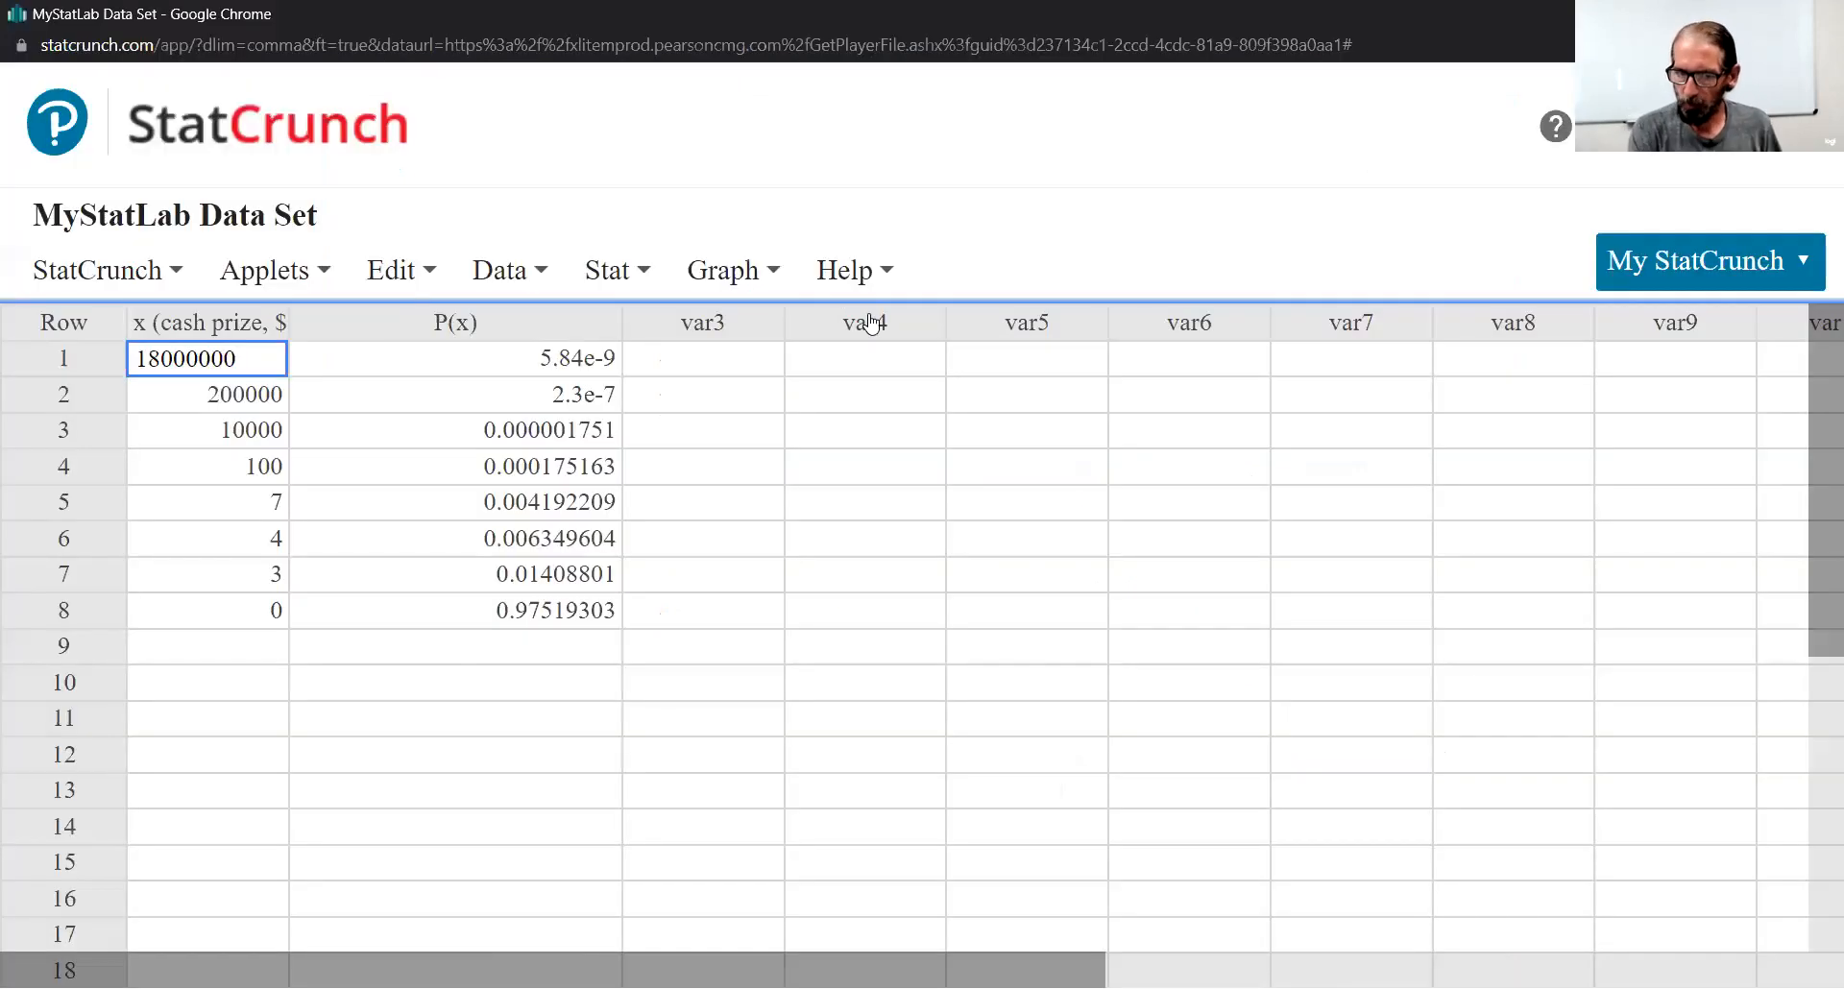
Step: Compute a Custom calculator distribution with values in x (cash prize, $) and weights in P(x), keeping both data columns uncovered
left_click(620, 274)
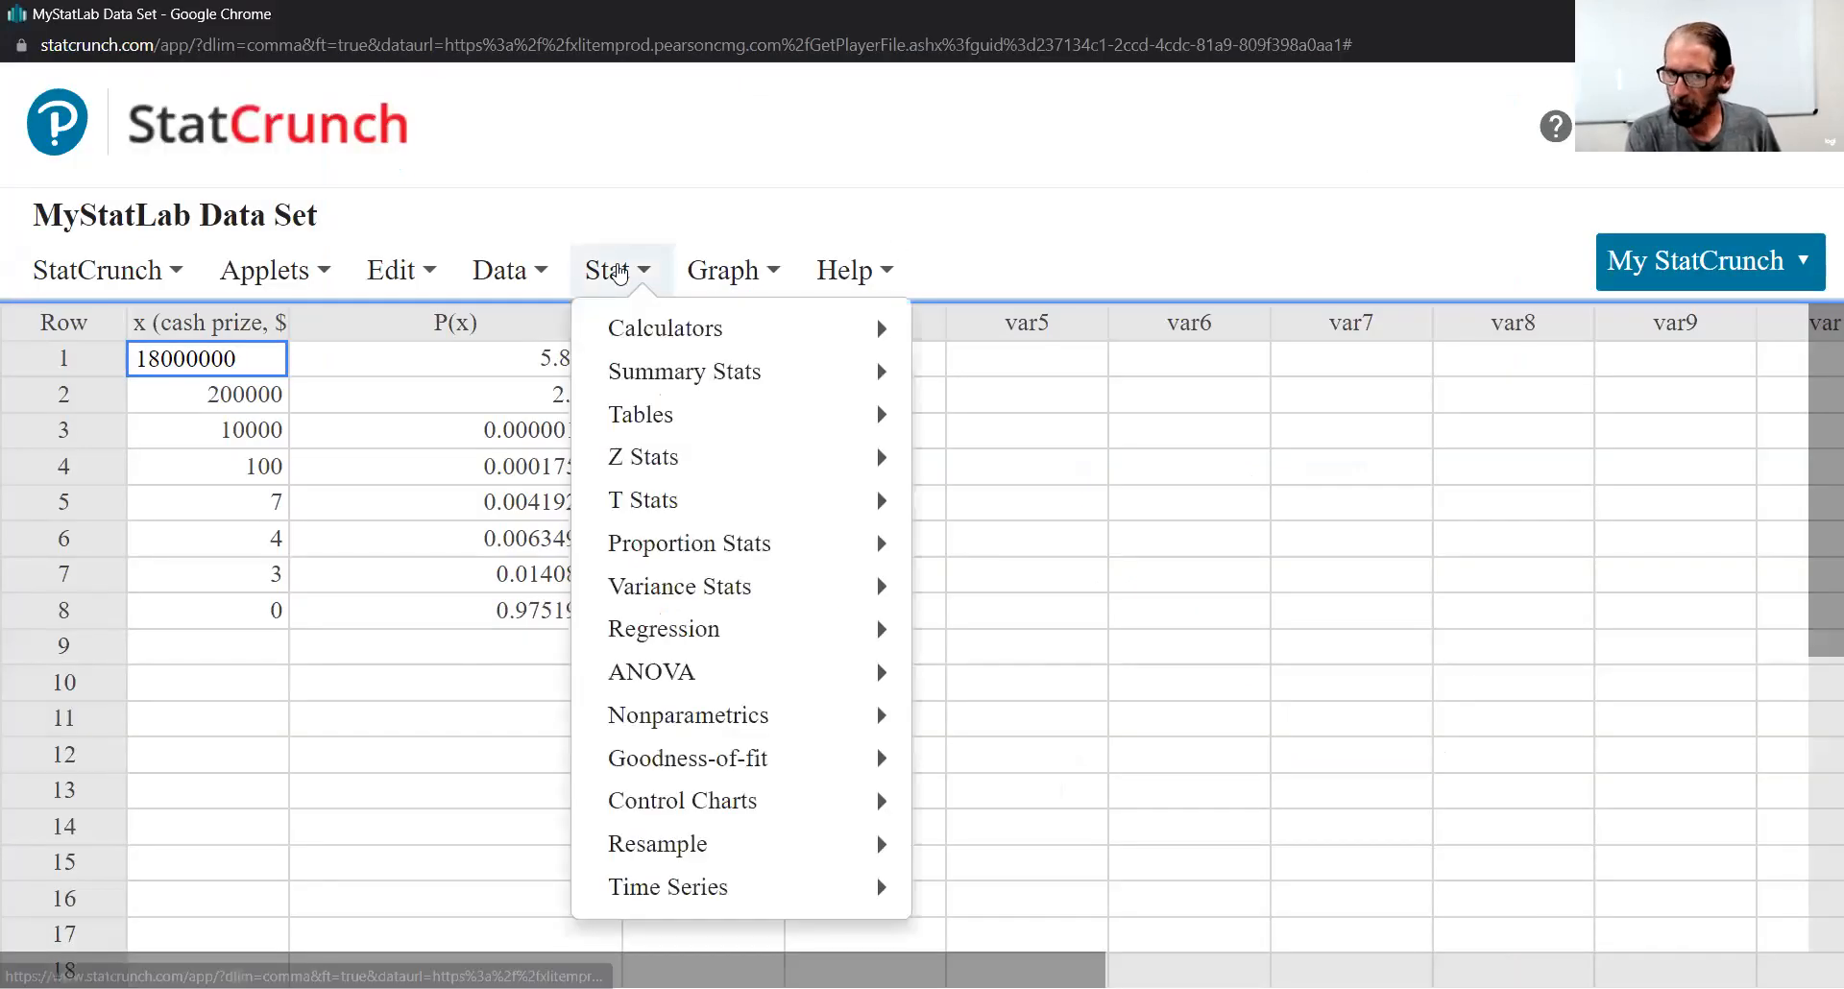
left_click(616, 274)
left_click(616, 274)
mouse_move(670, 332)
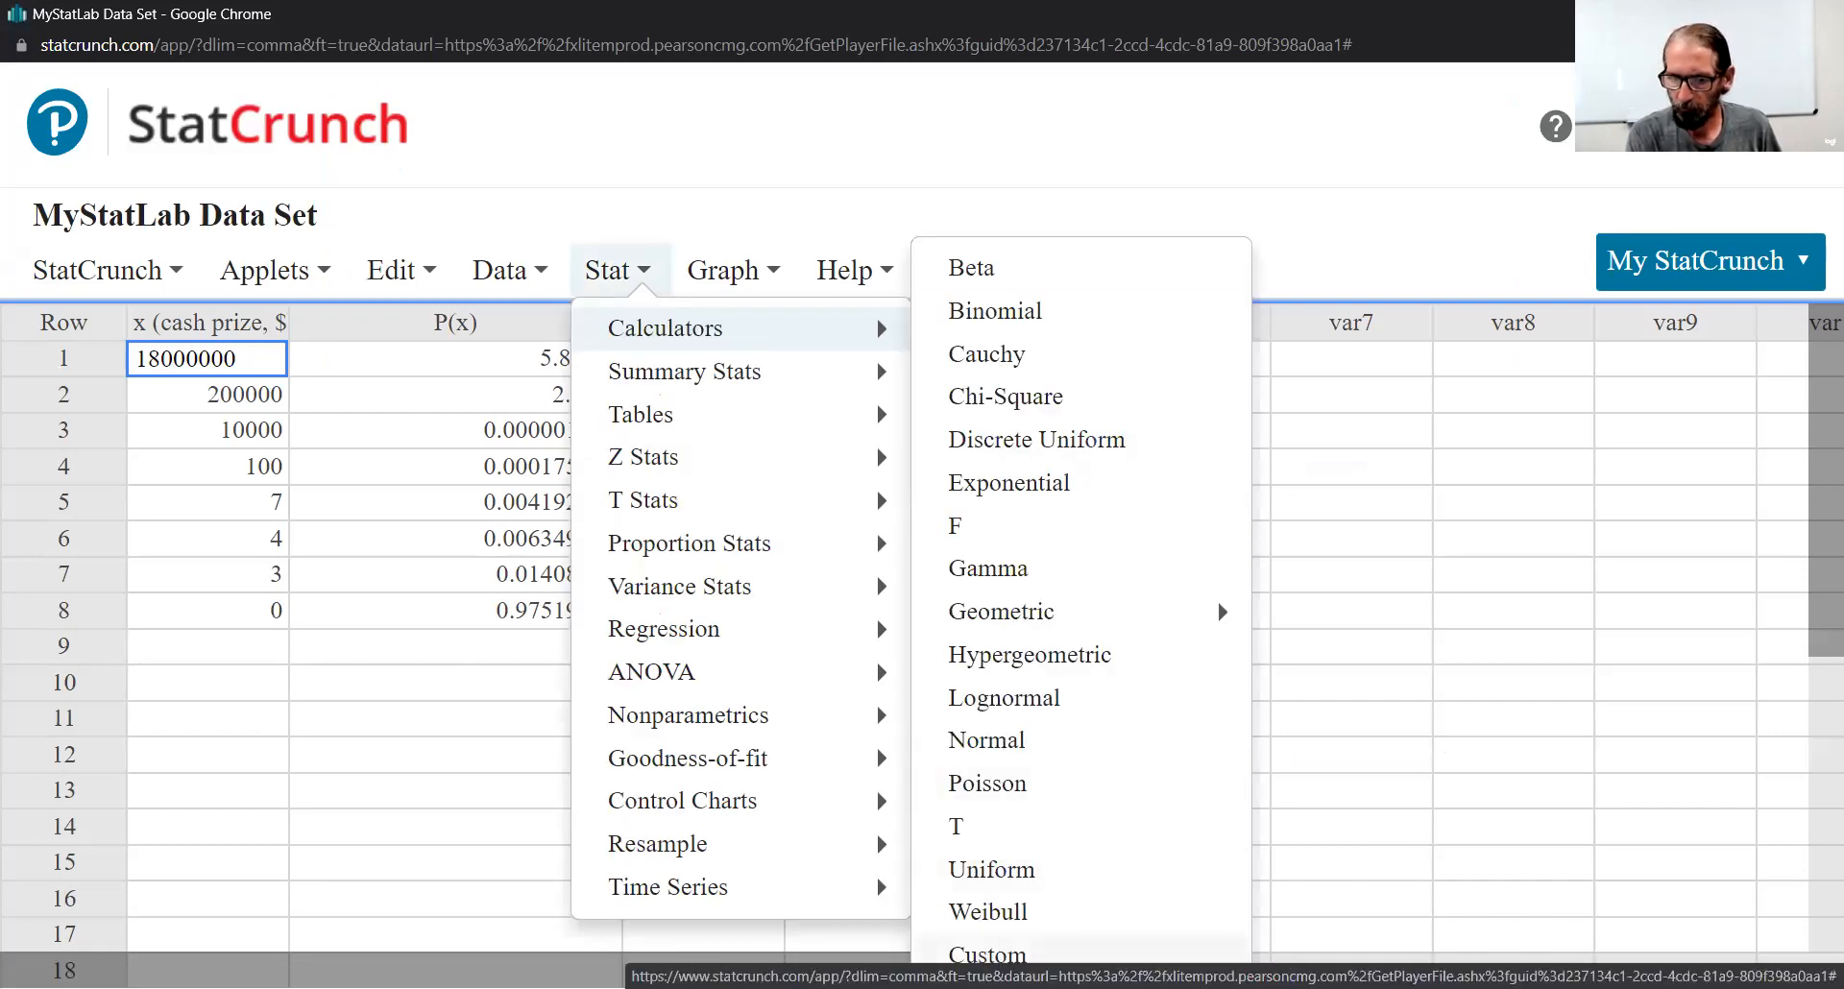
left_click(975, 955)
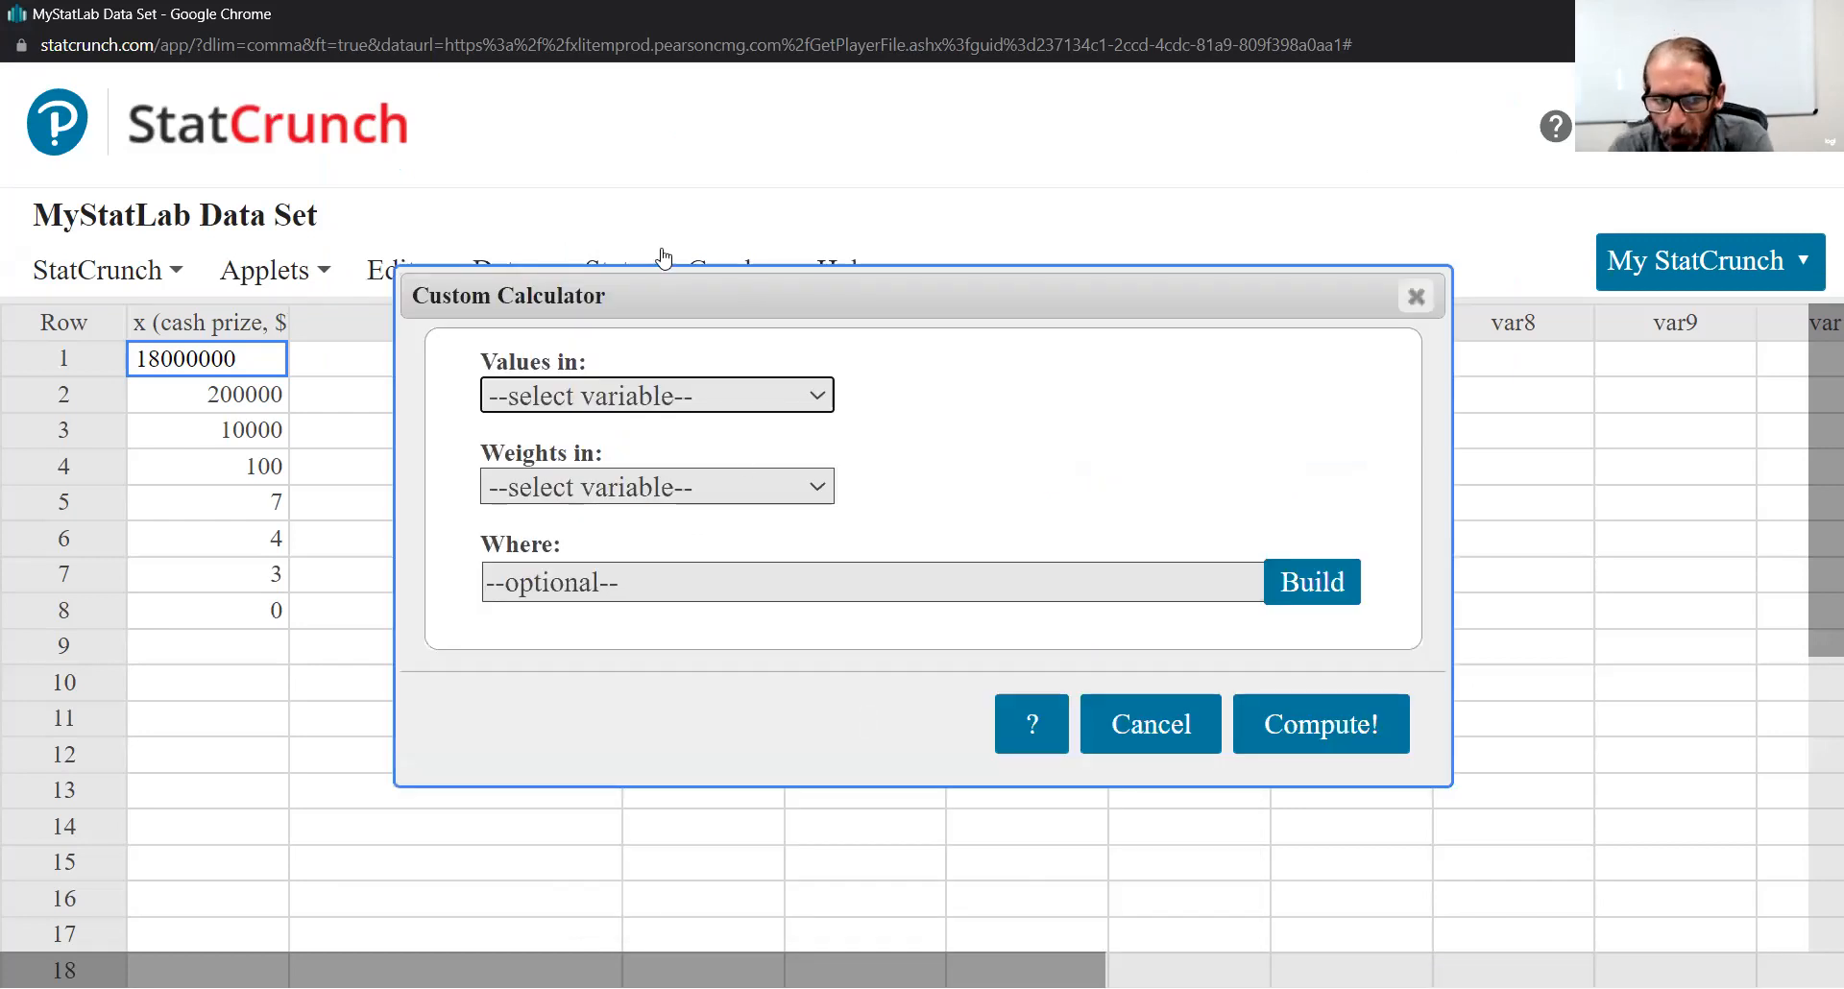
left_click(615, 270)
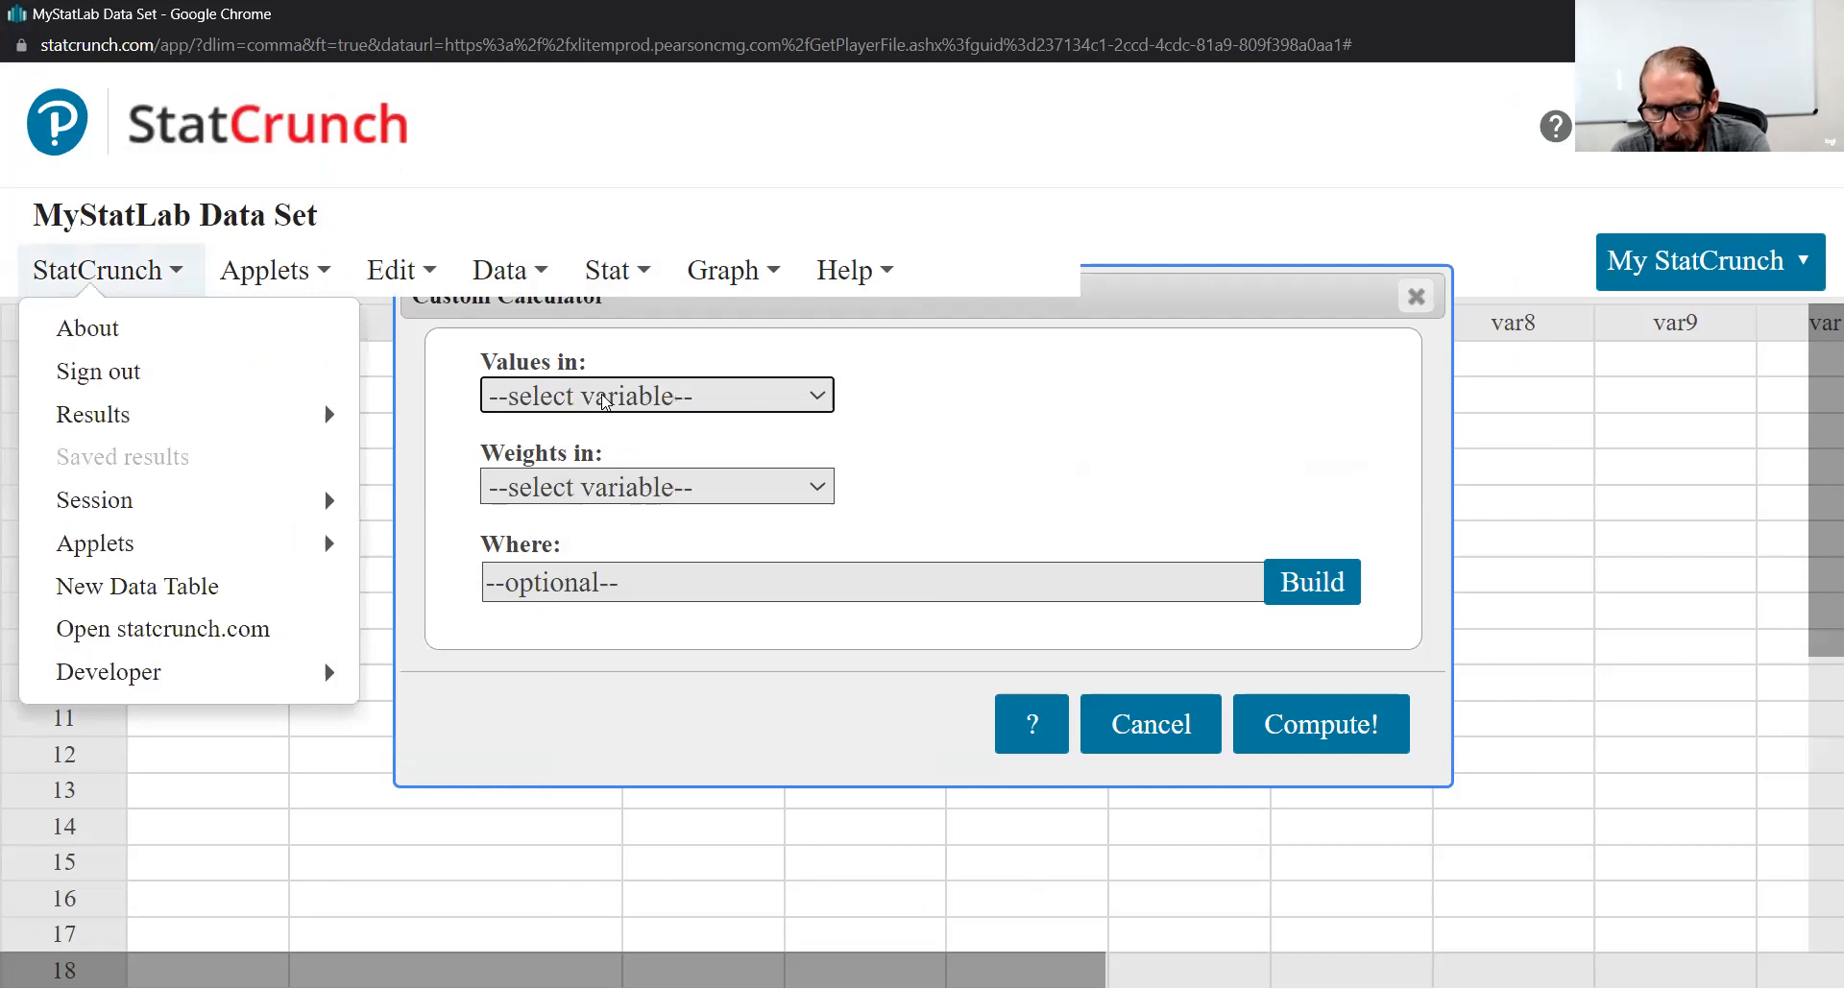
left_click(605, 402)
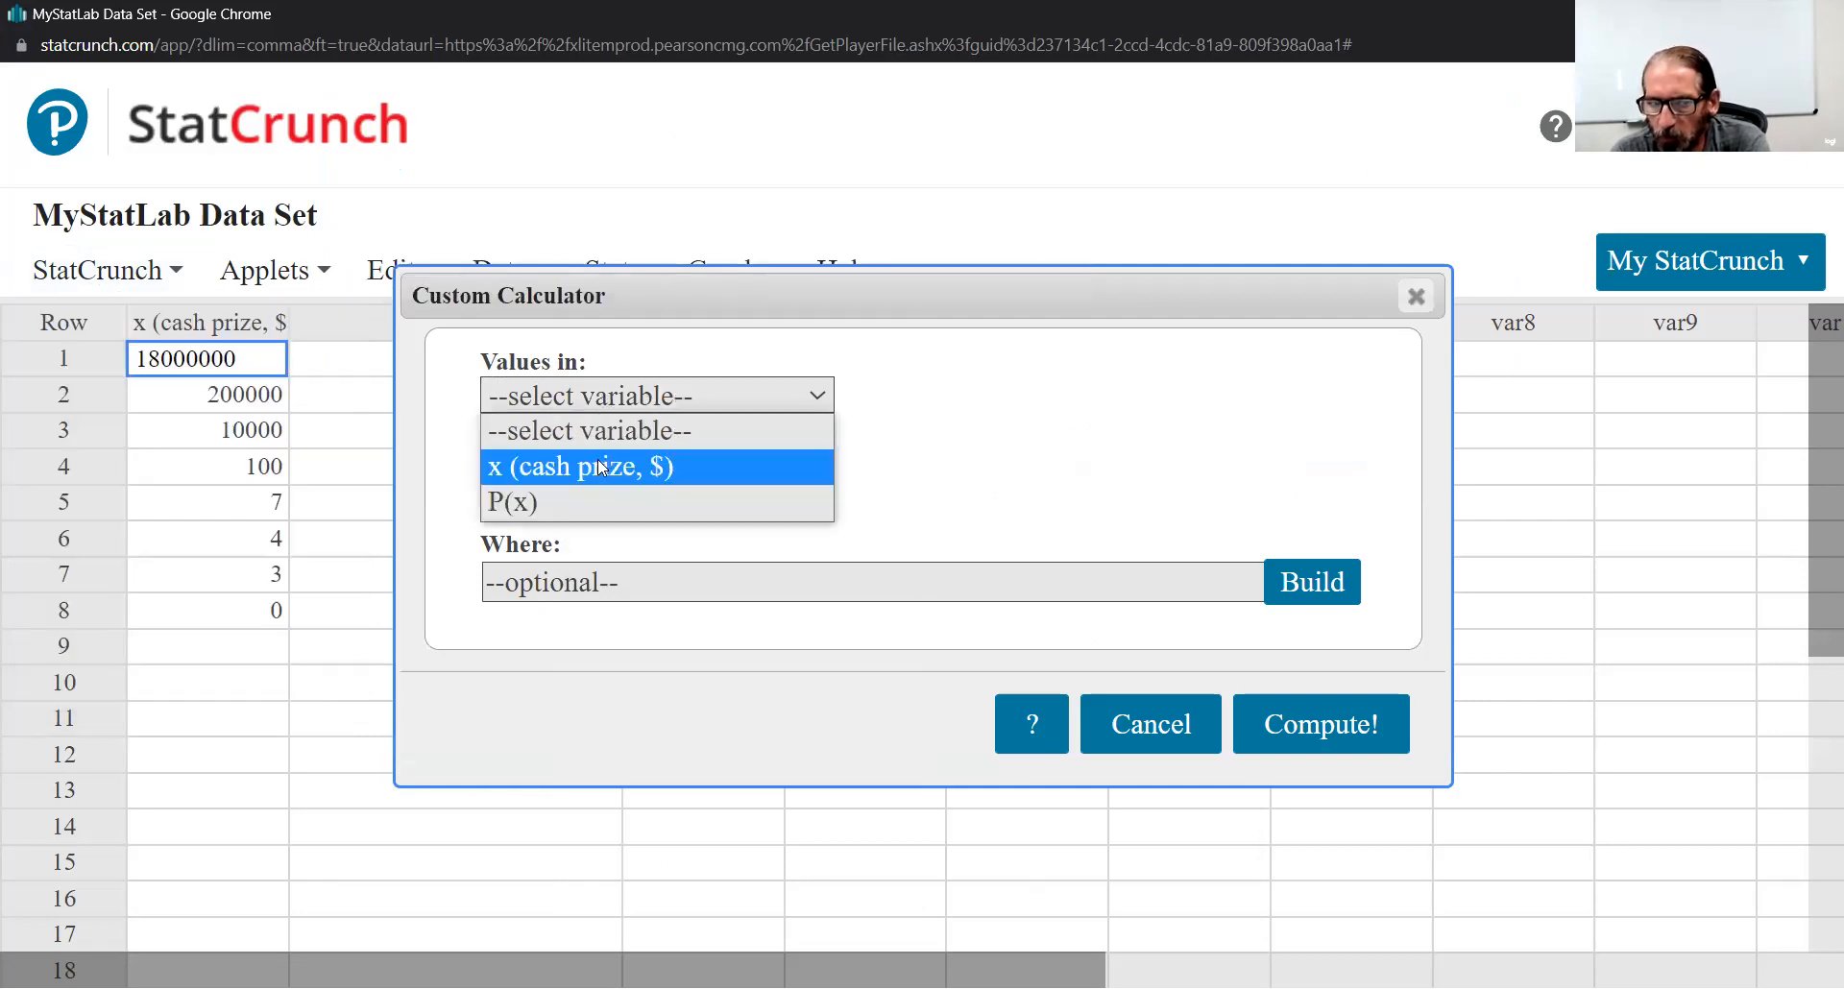
left_click(598, 461)
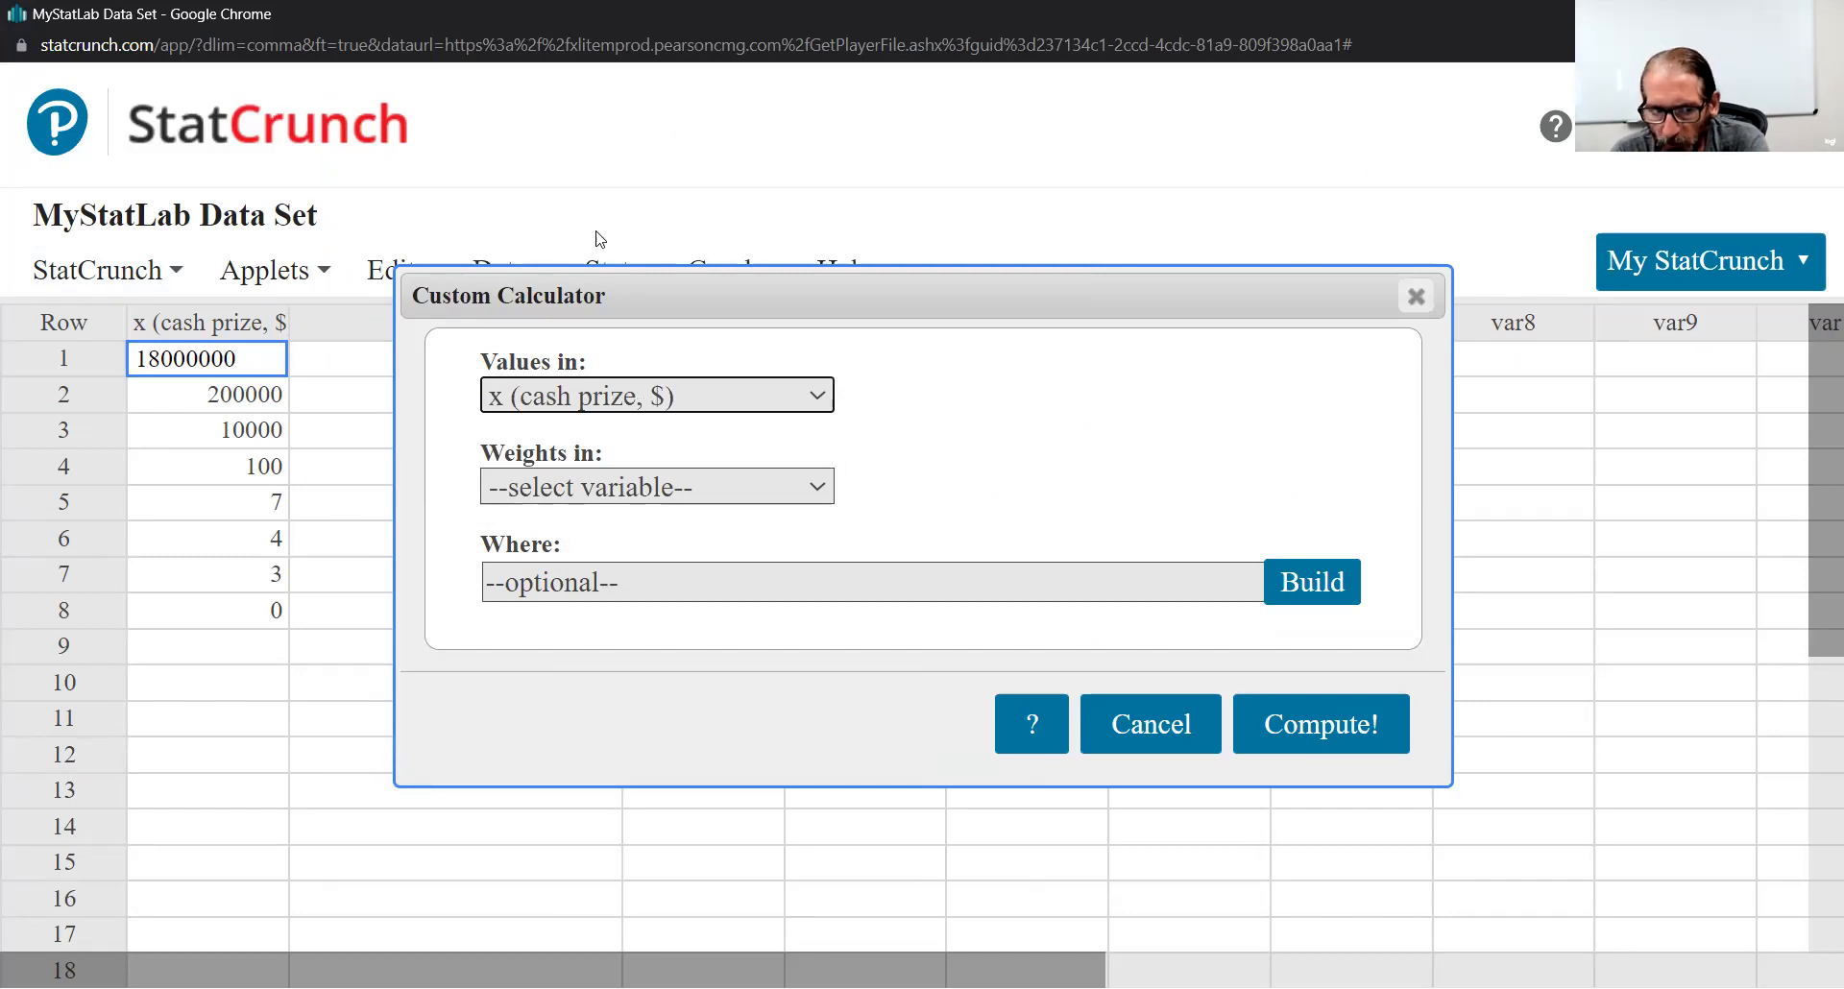
left_click_drag(575, 293, 810, 311)
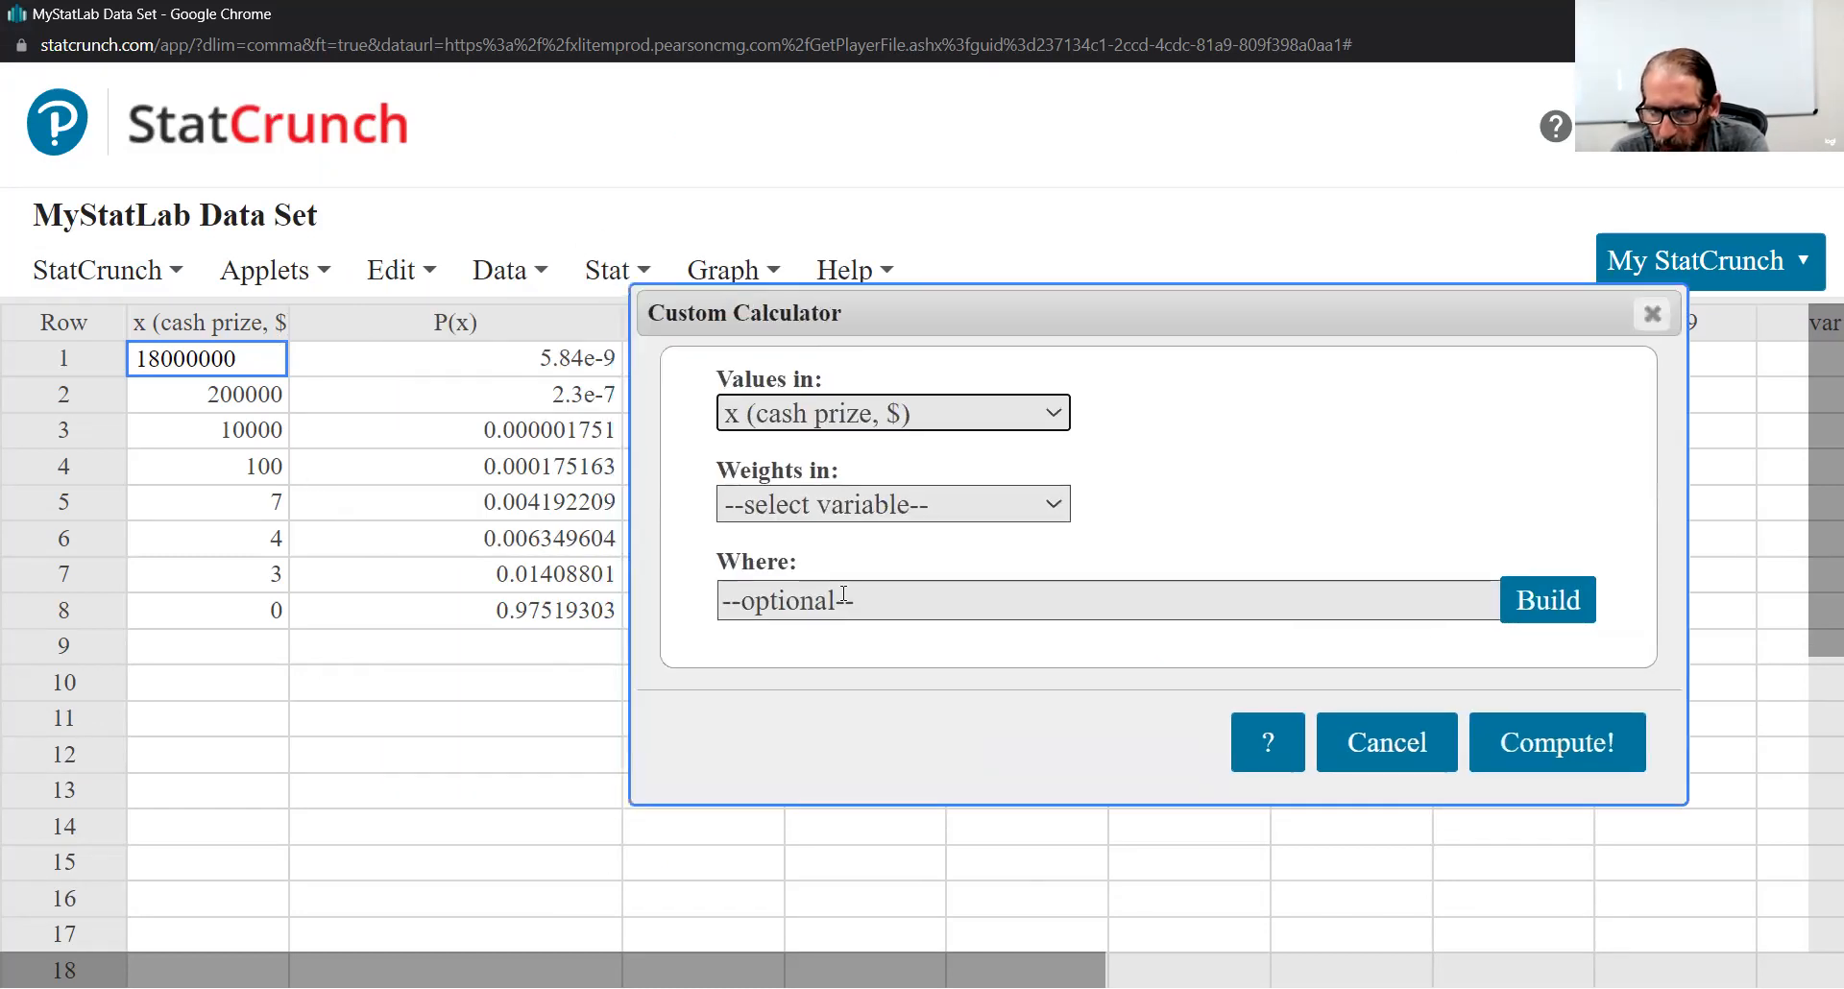
left_click(832, 504)
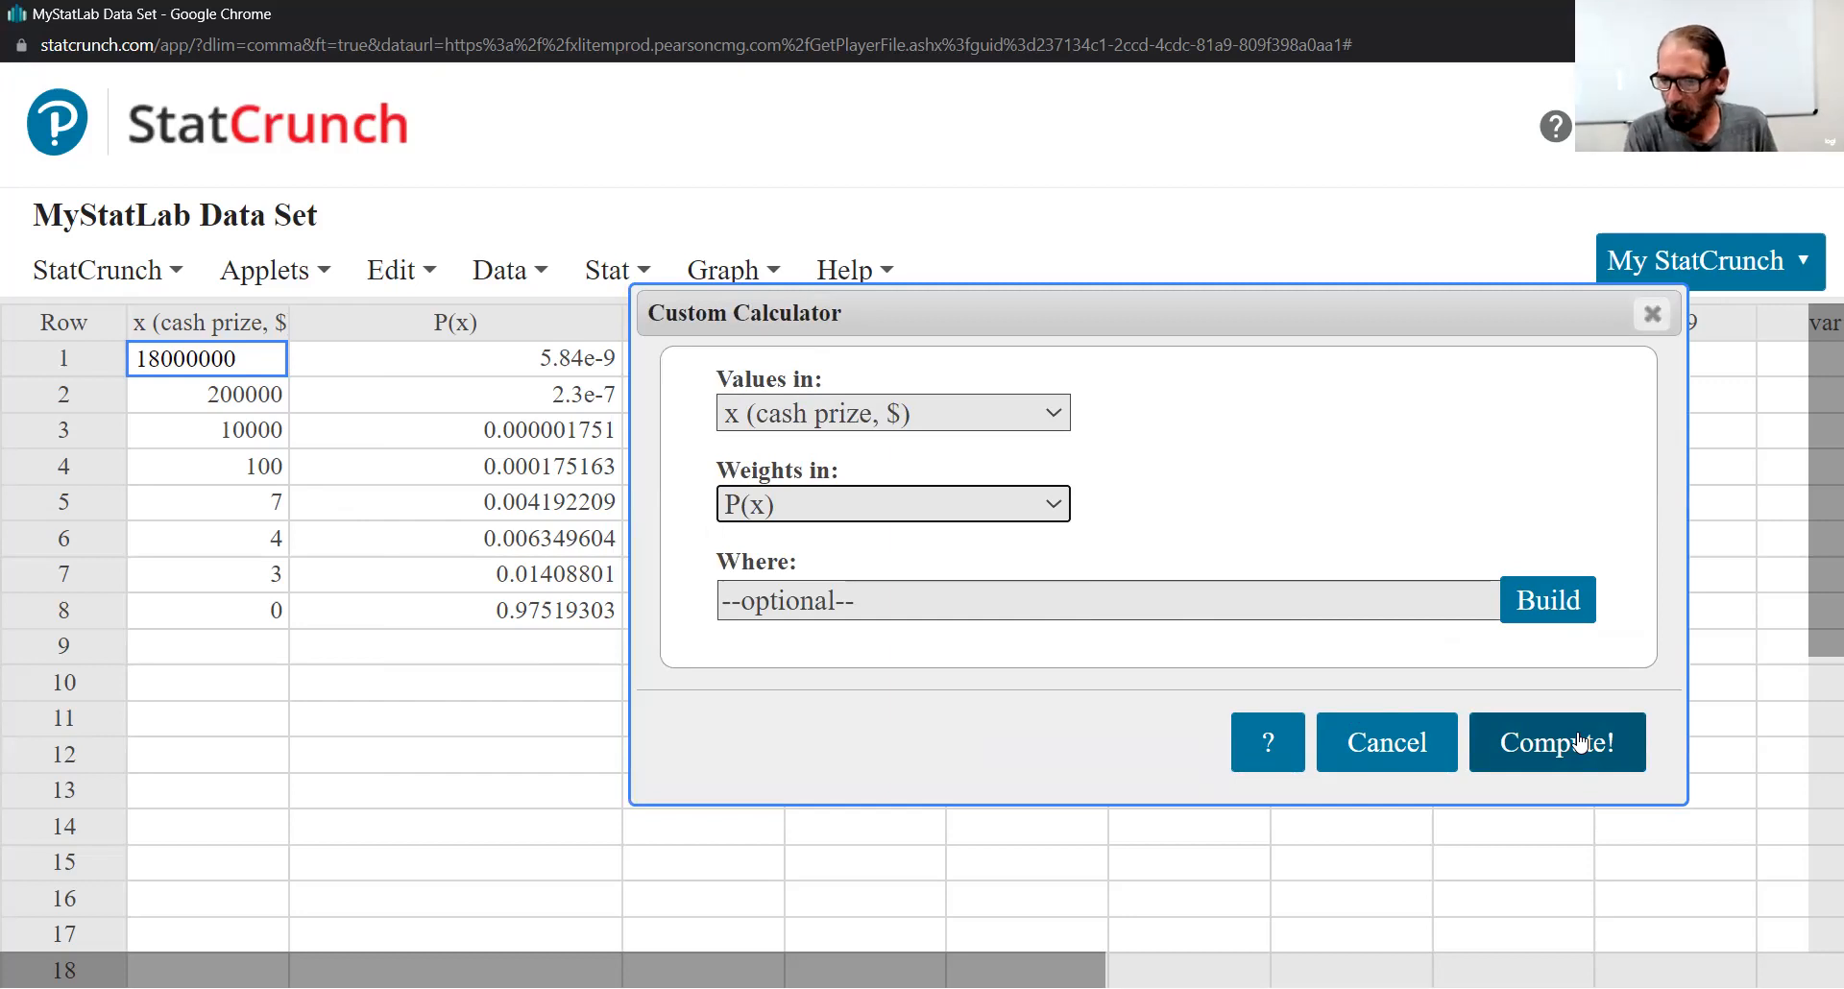
left_click(1578, 742)
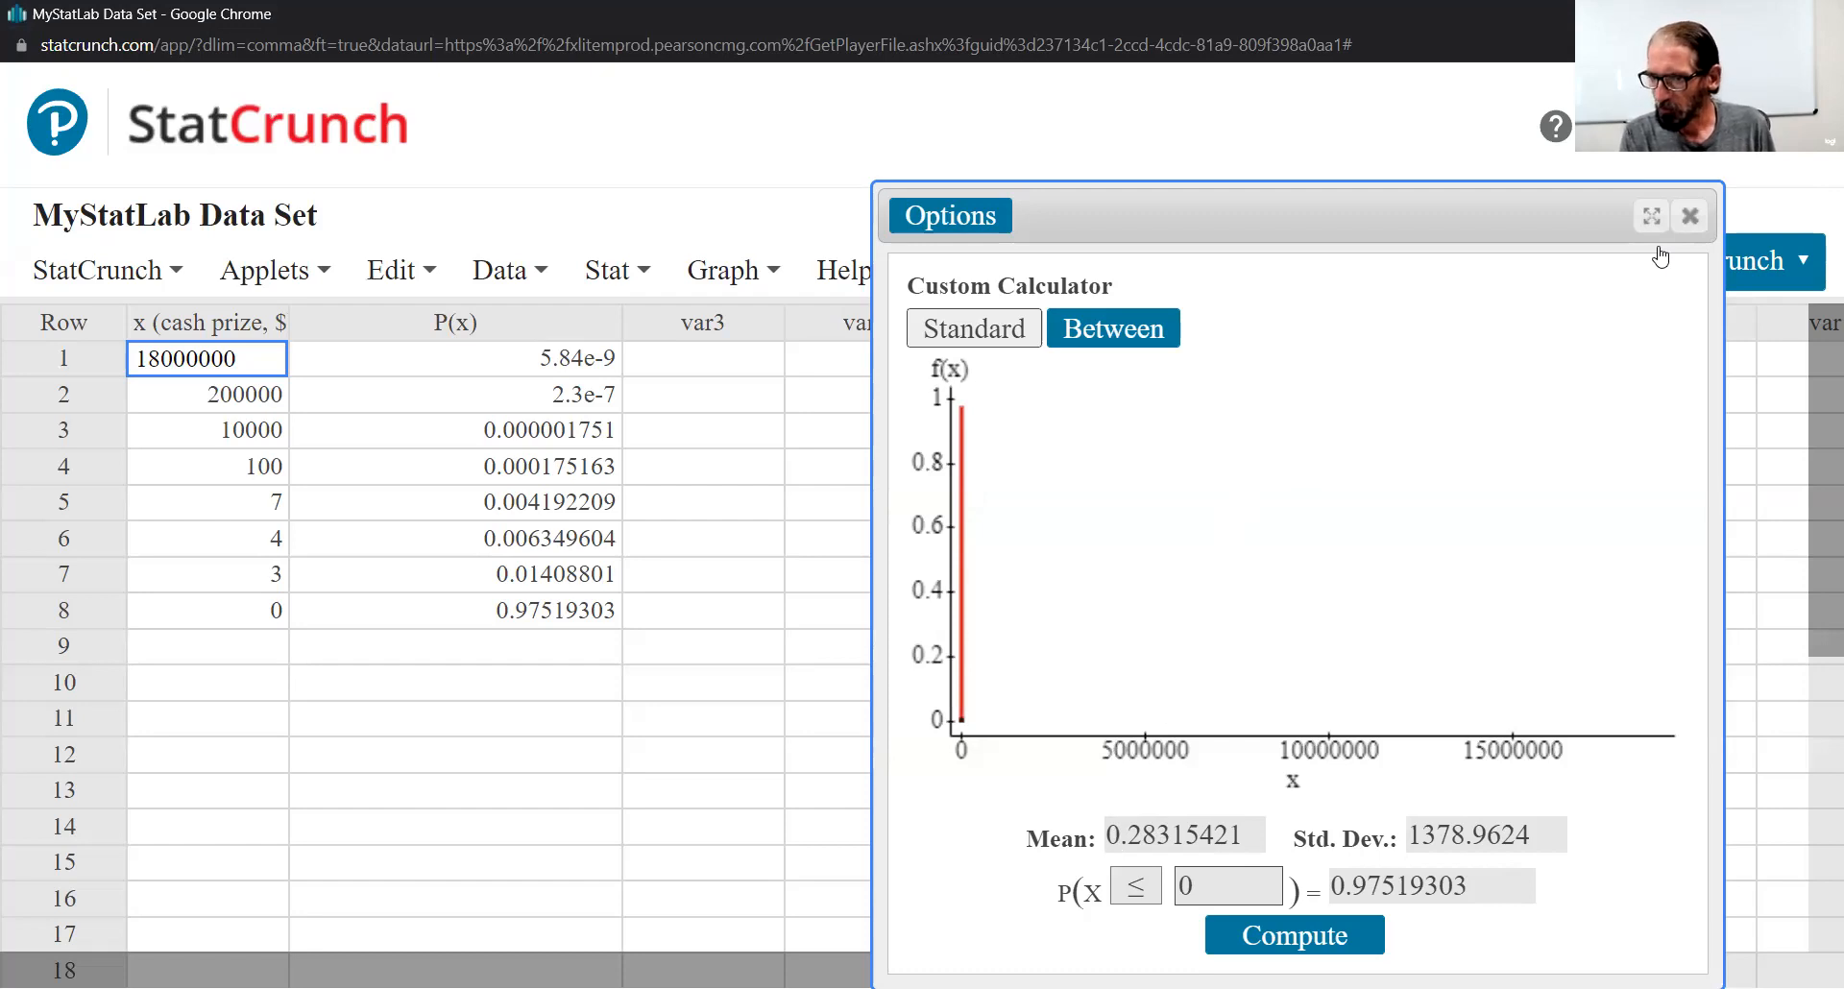
Step: Switch back to the homework question and activate the answer field for the expected cash prize
key("alt+Tab")
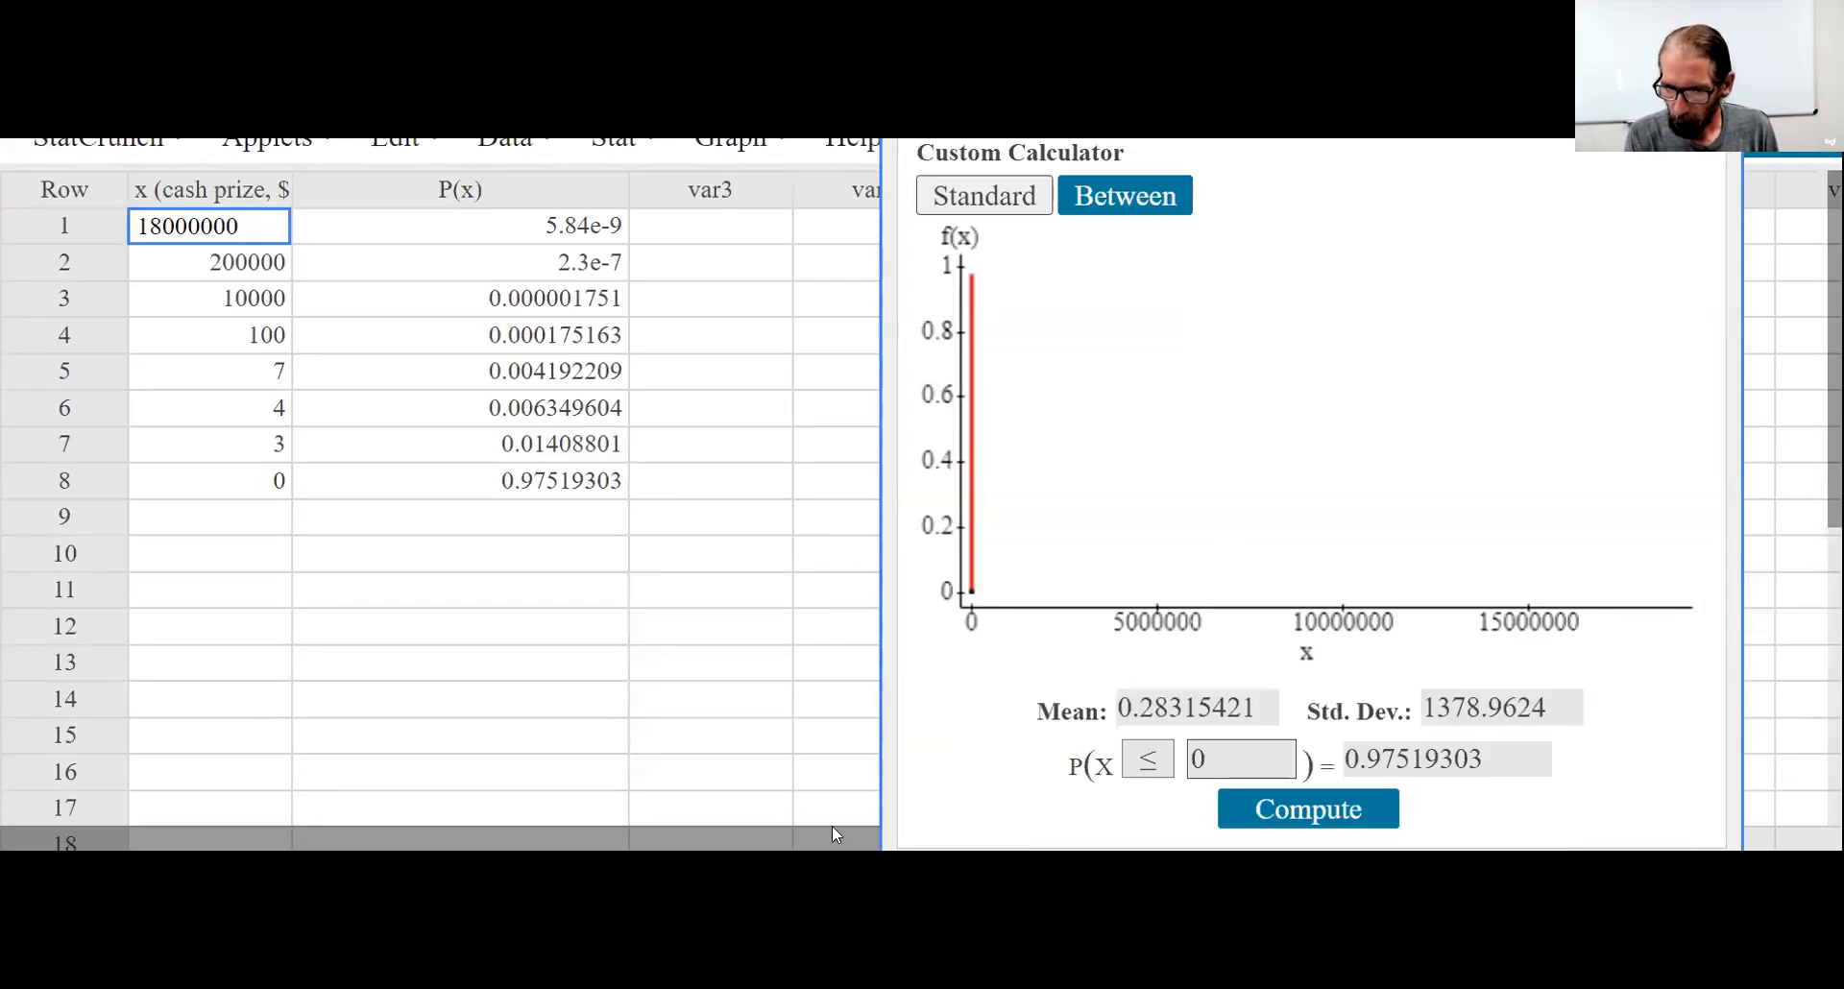
left_click(778, 785)
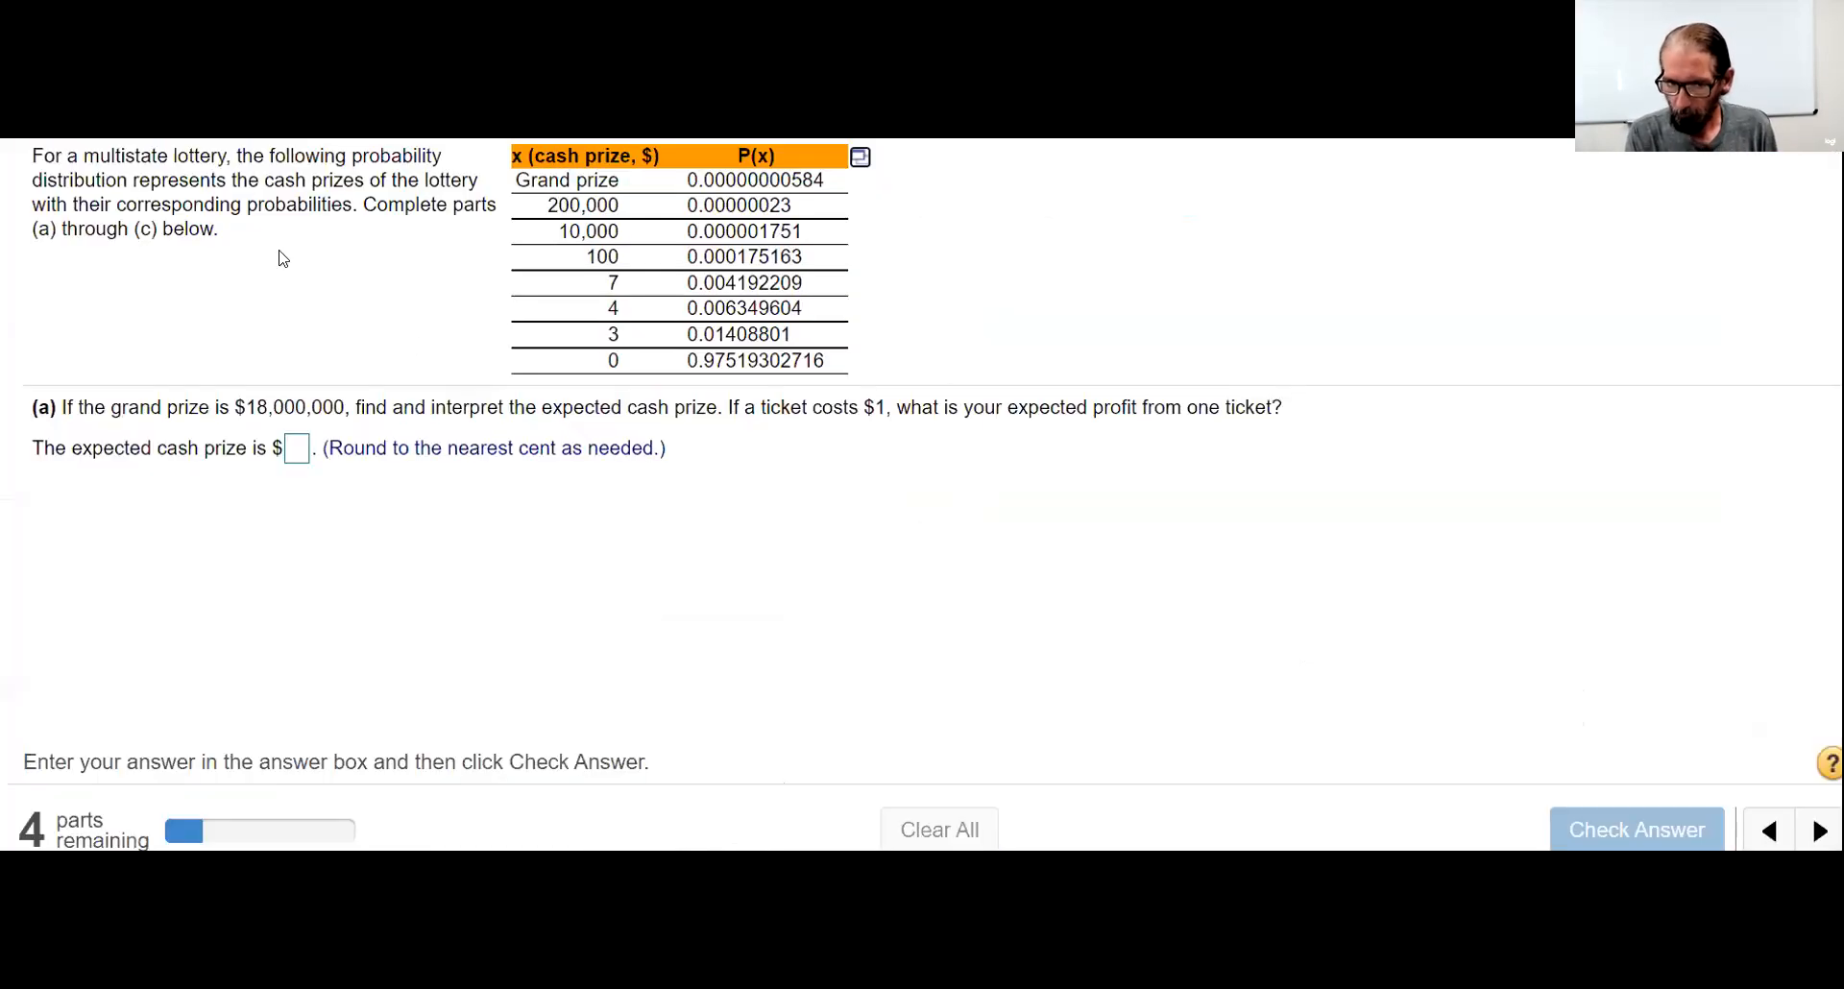
left_click(299, 450)
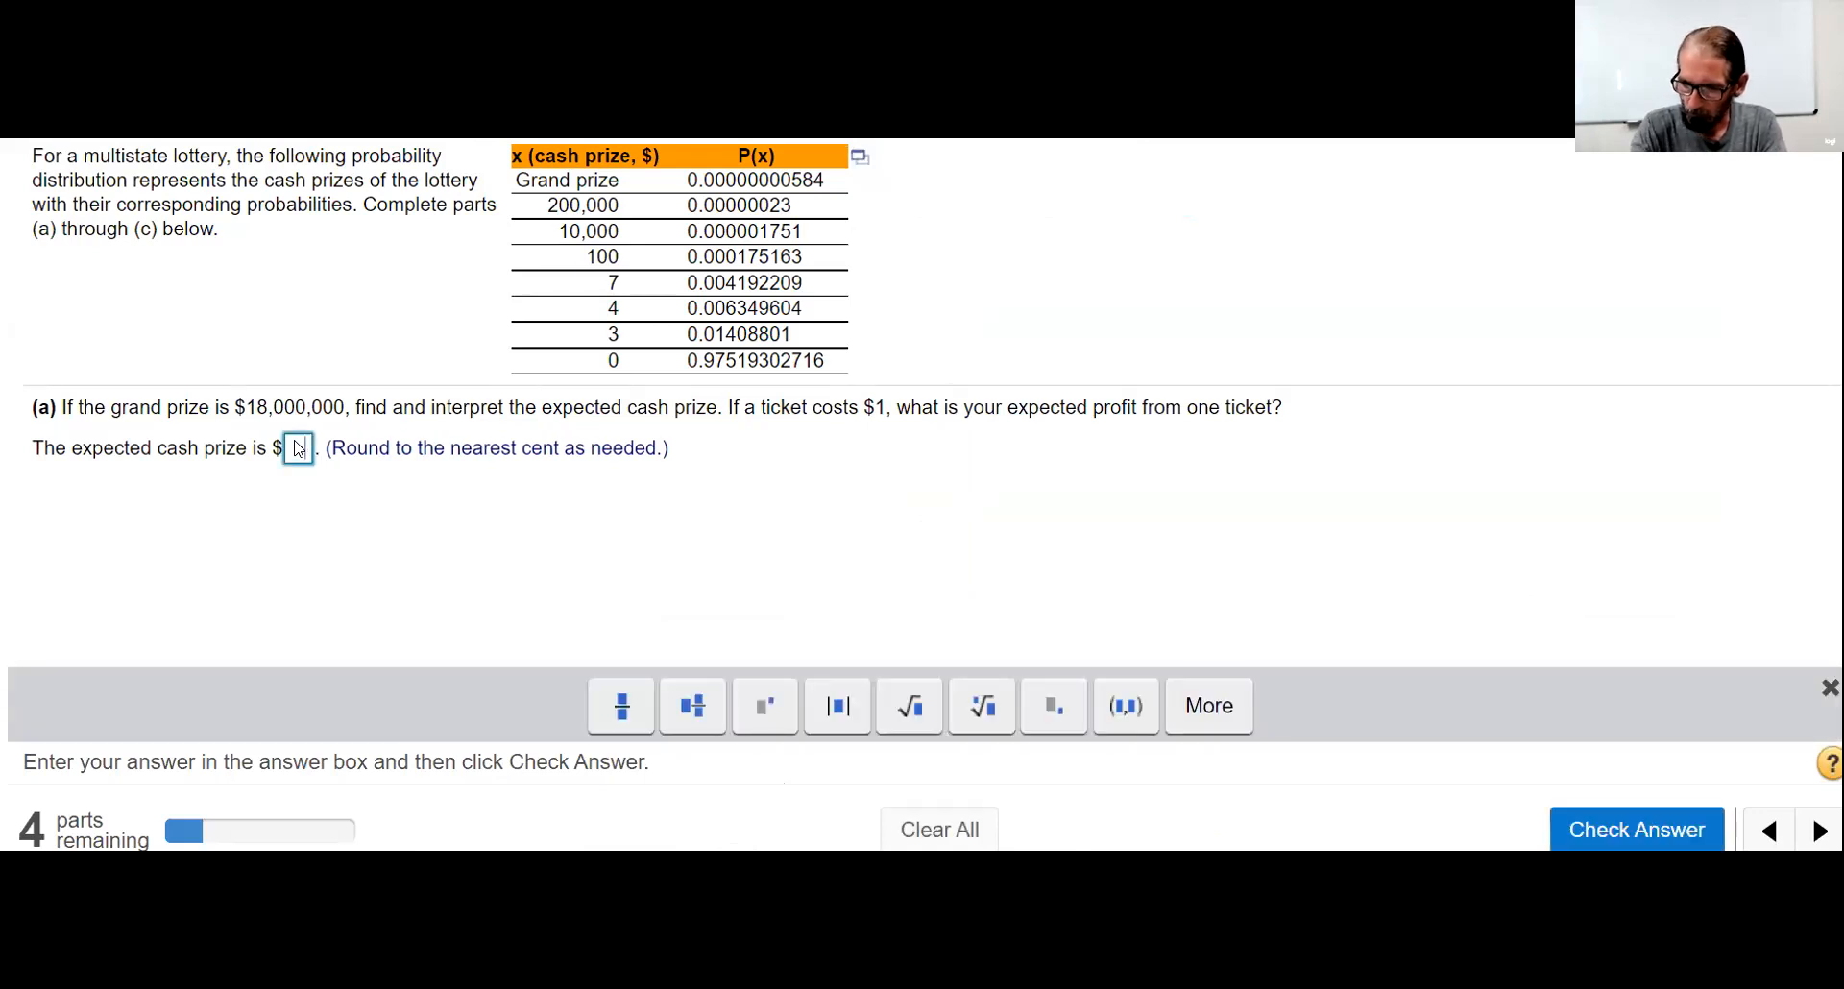
Step: Try −0.72 as the expected cash prize, submit it for checking and dismiss the feedback
type("0.72")
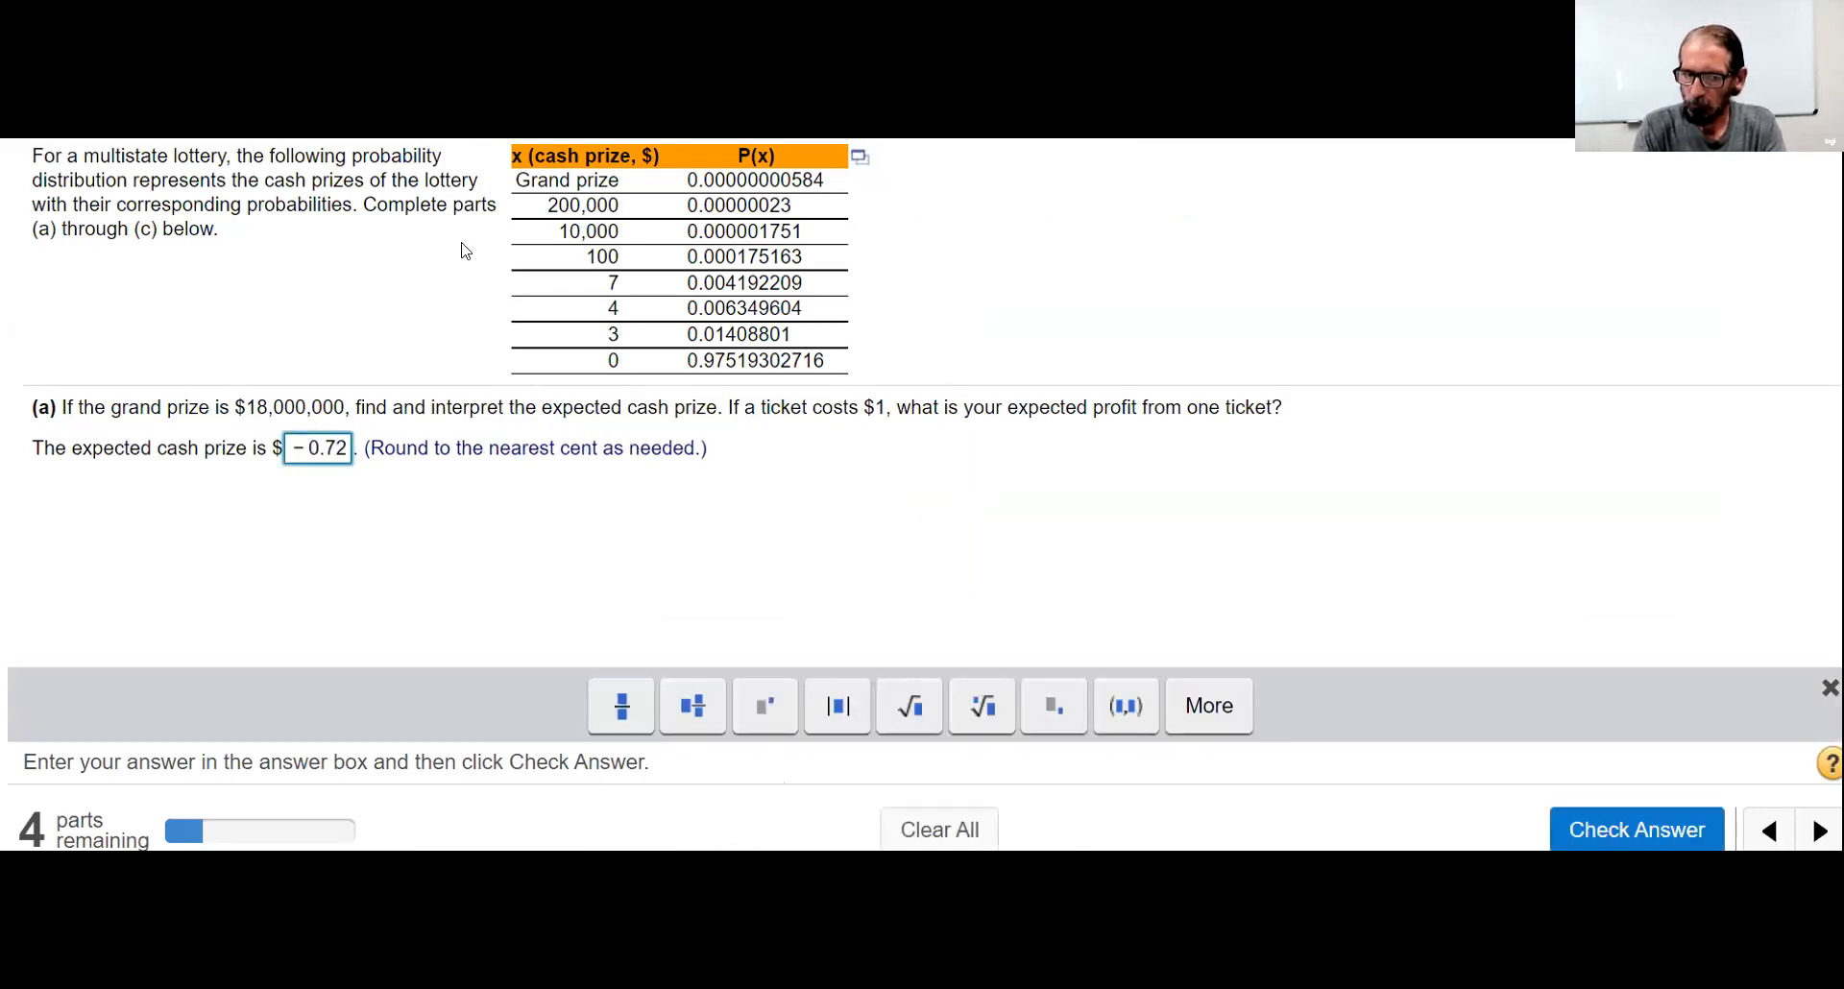
key("Return")
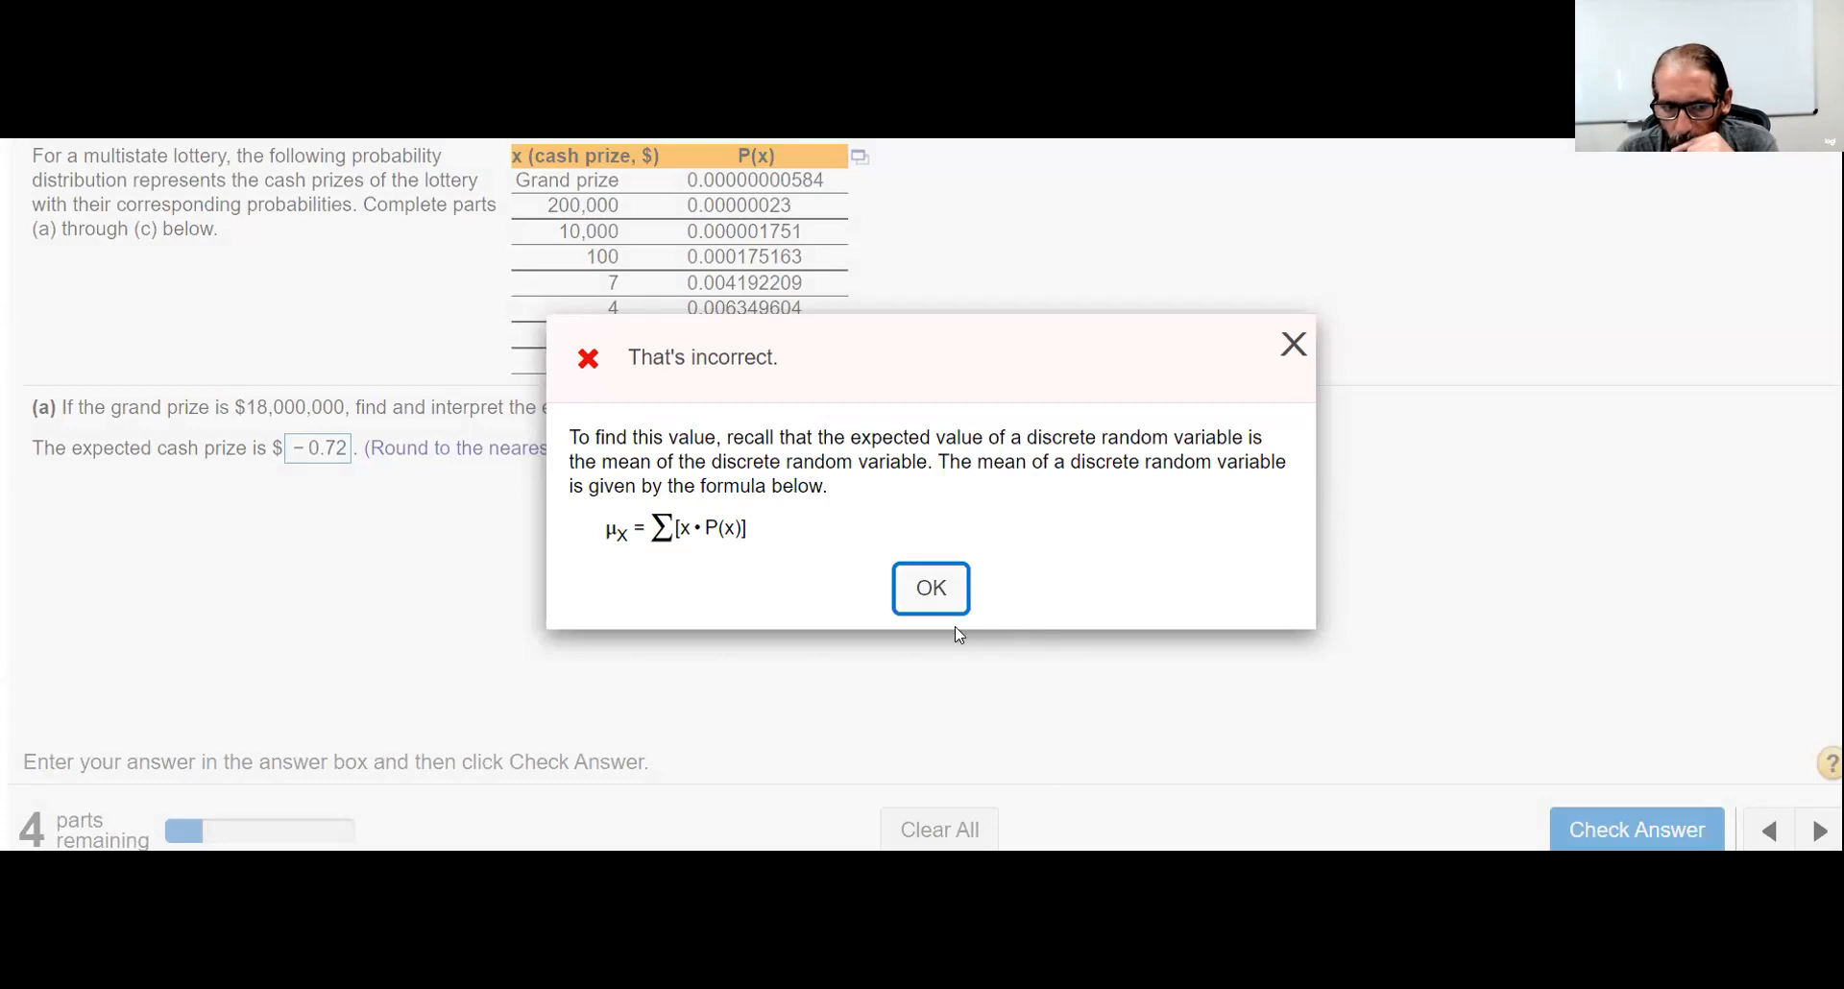
left_click(920, 587)
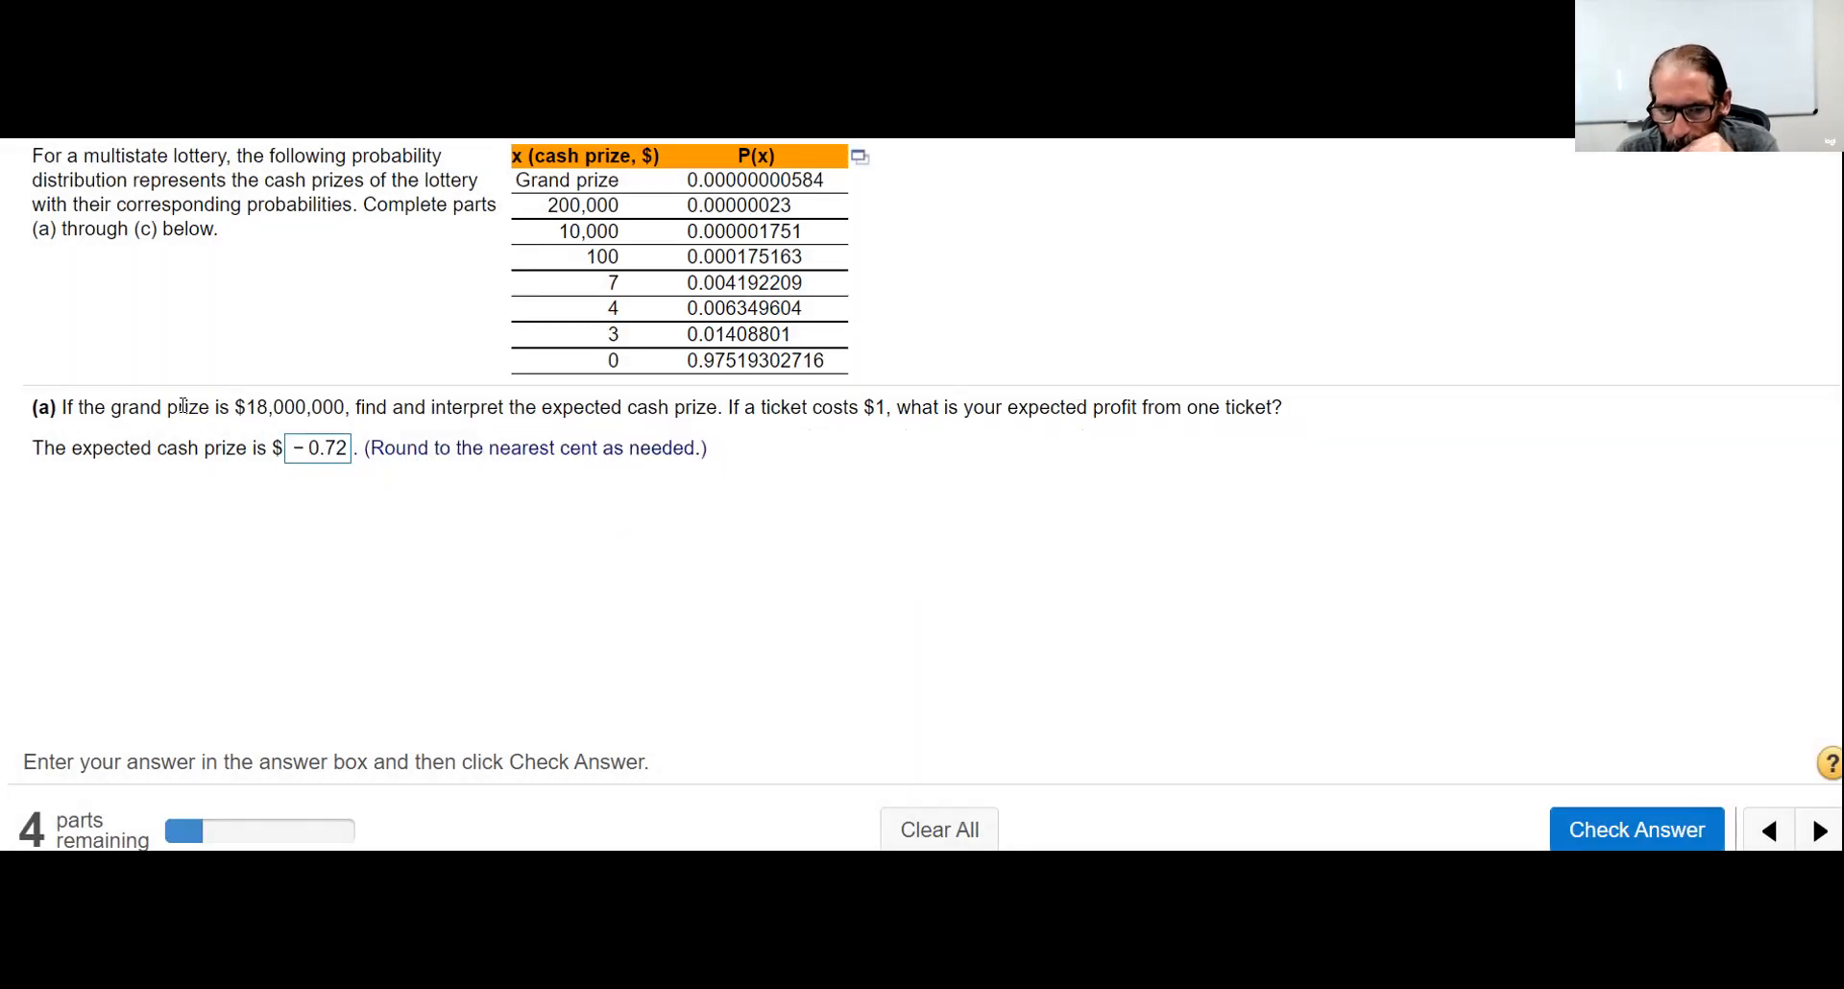
Step: Replace the expected cash prize answer with 0.28, check it and dismiss the feedback
double_click(318, 452)
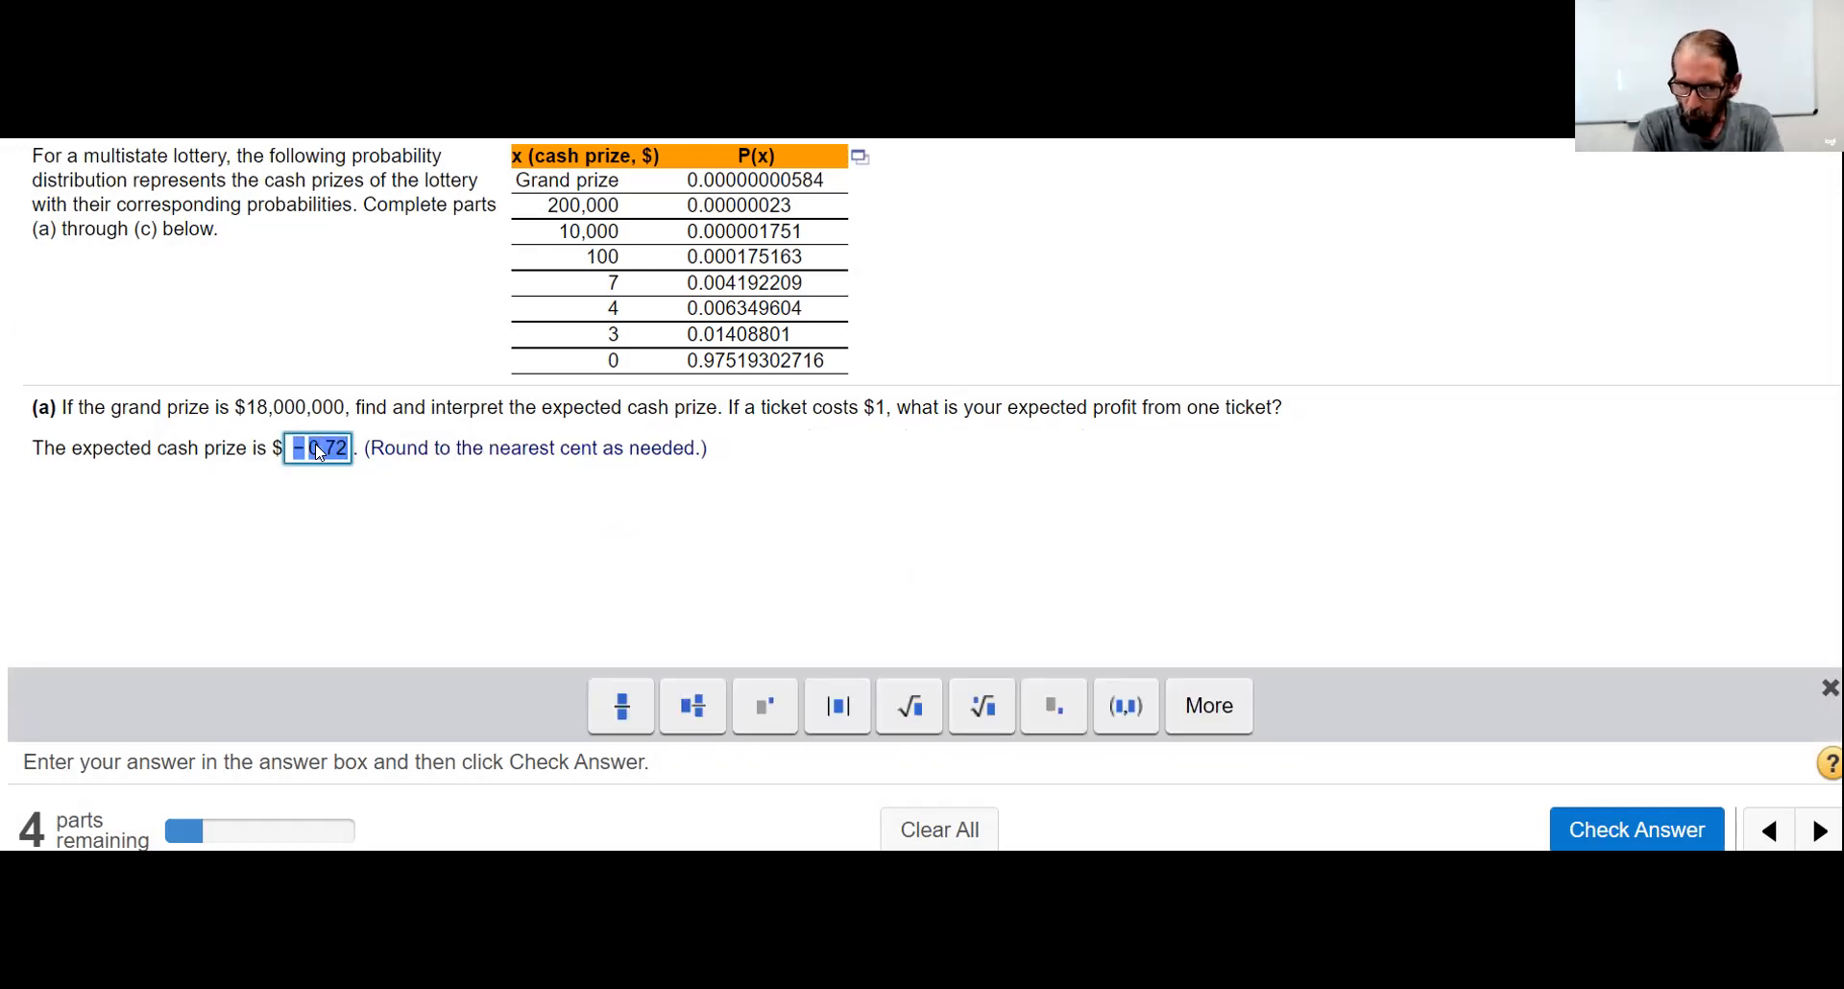
type("0.2")
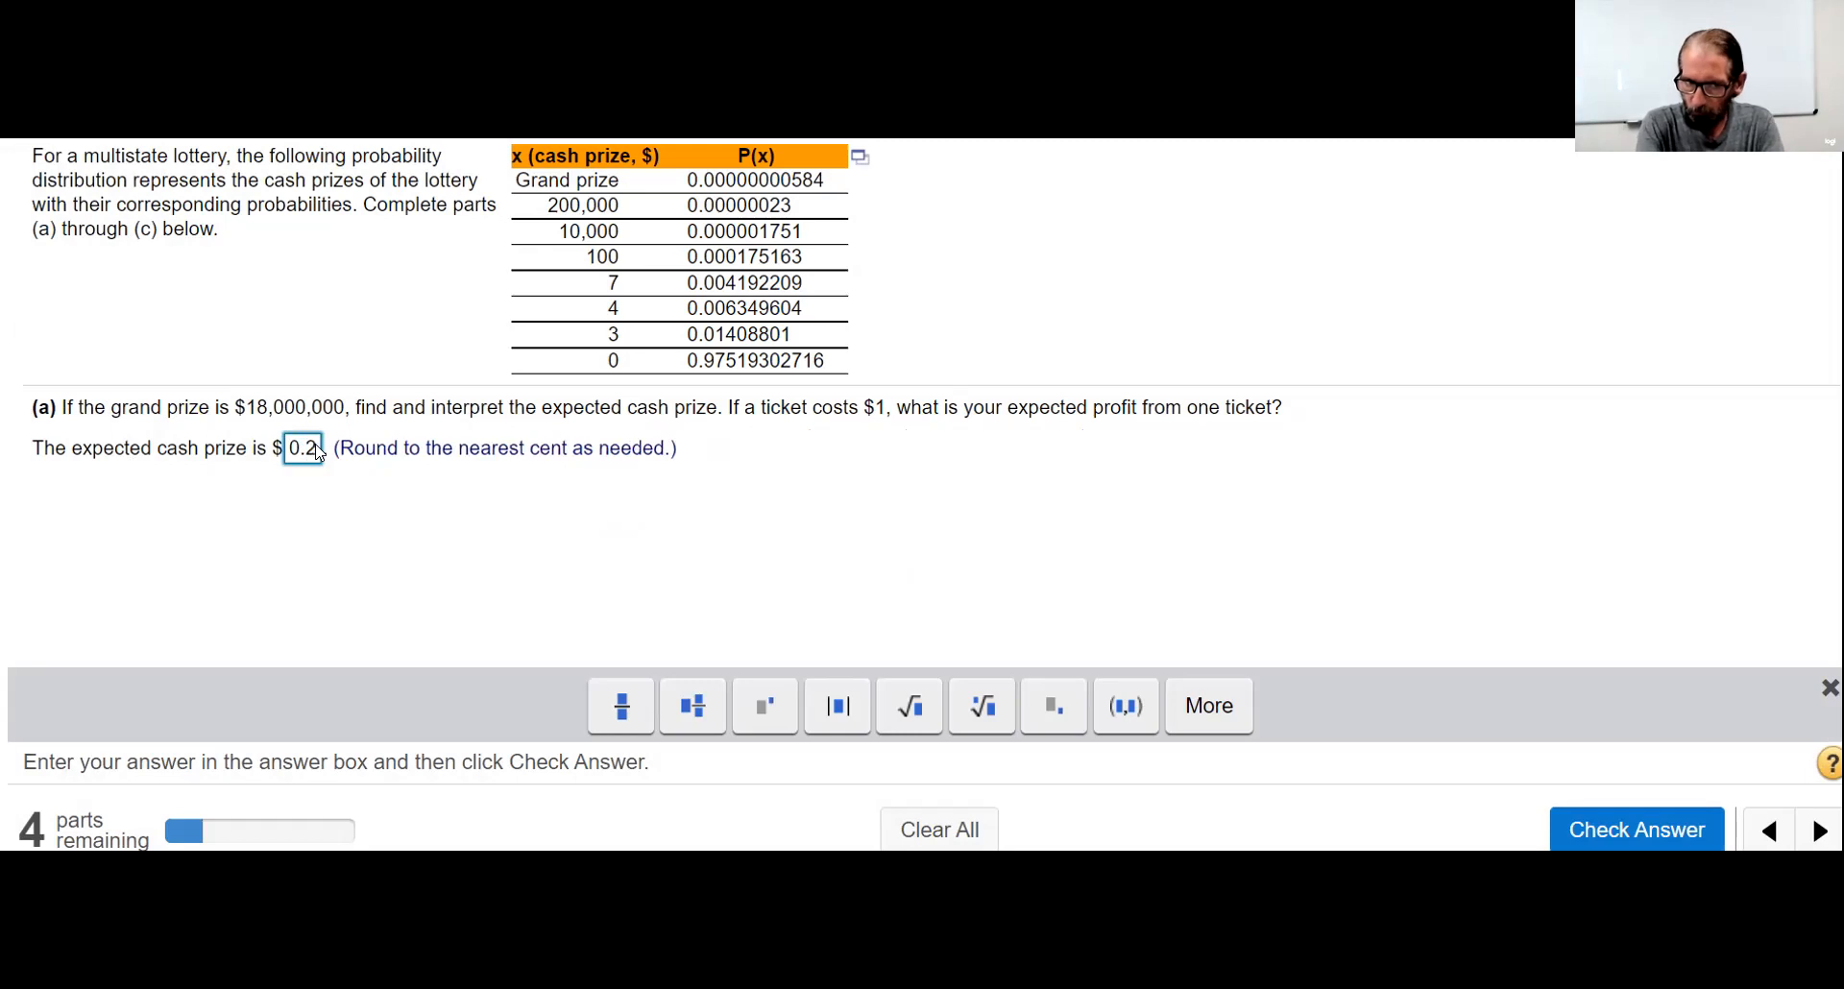
type("8")
left_click(1595, 834)
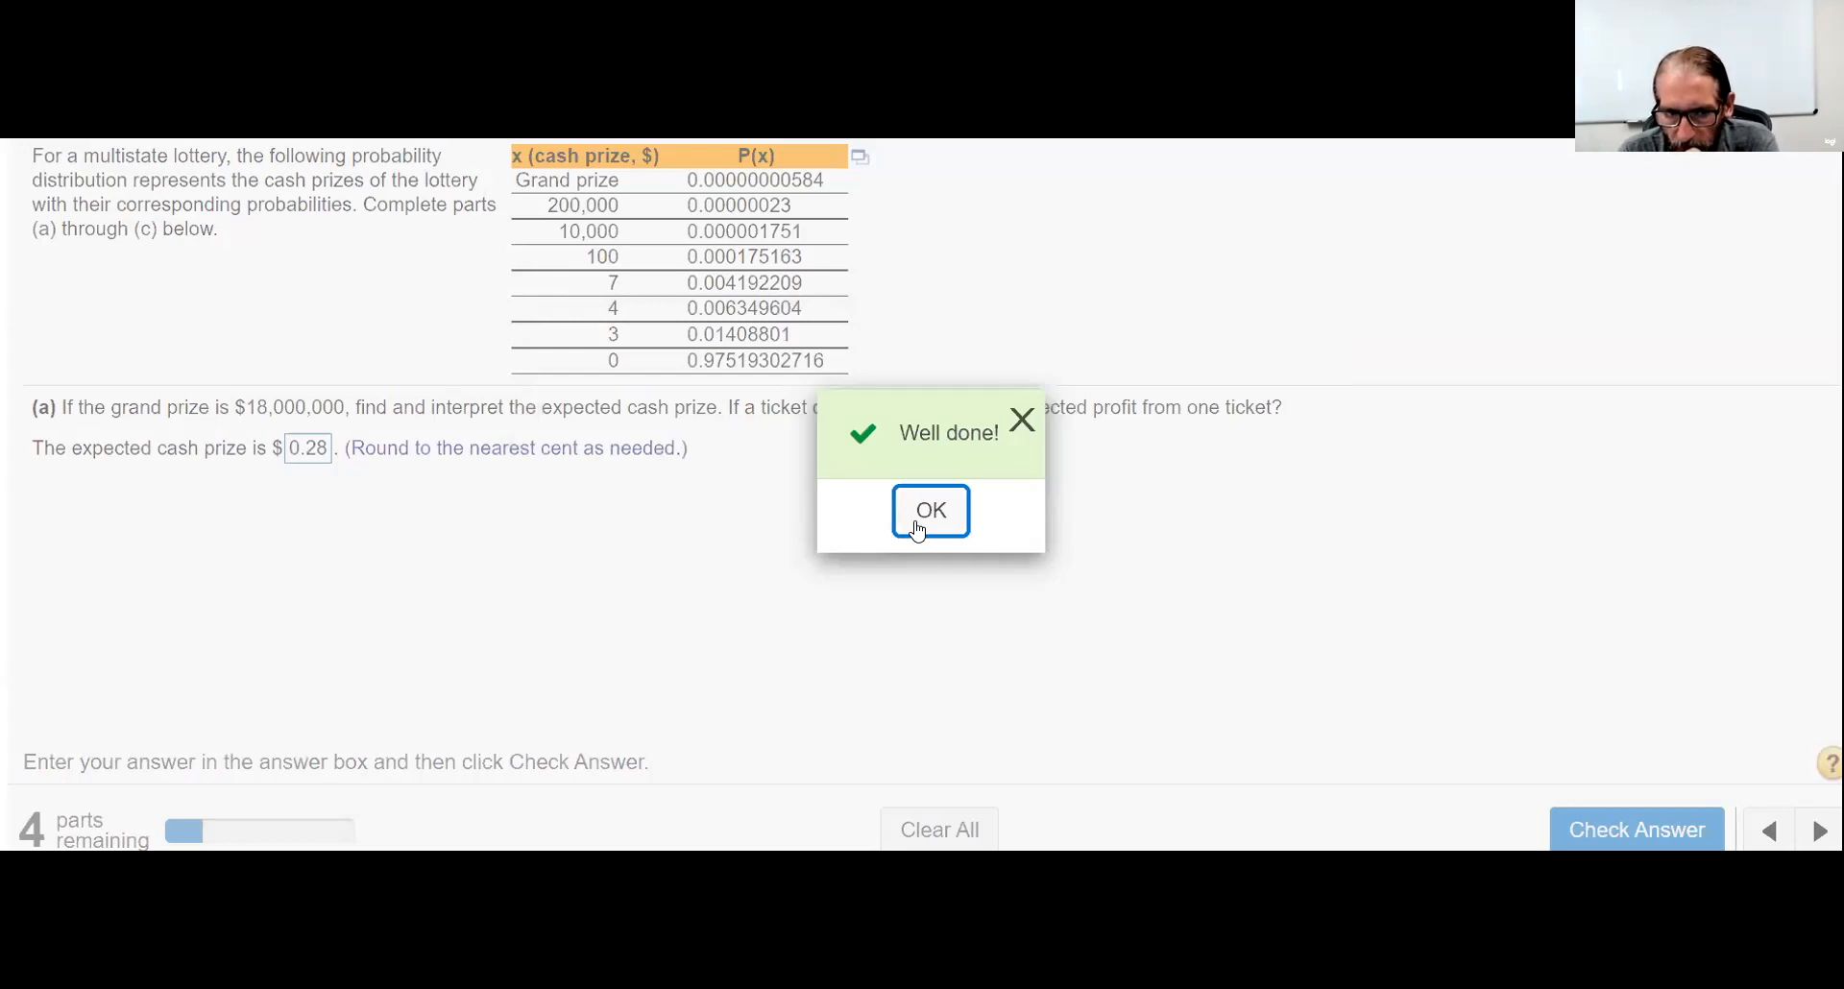
left_click(919, 518)
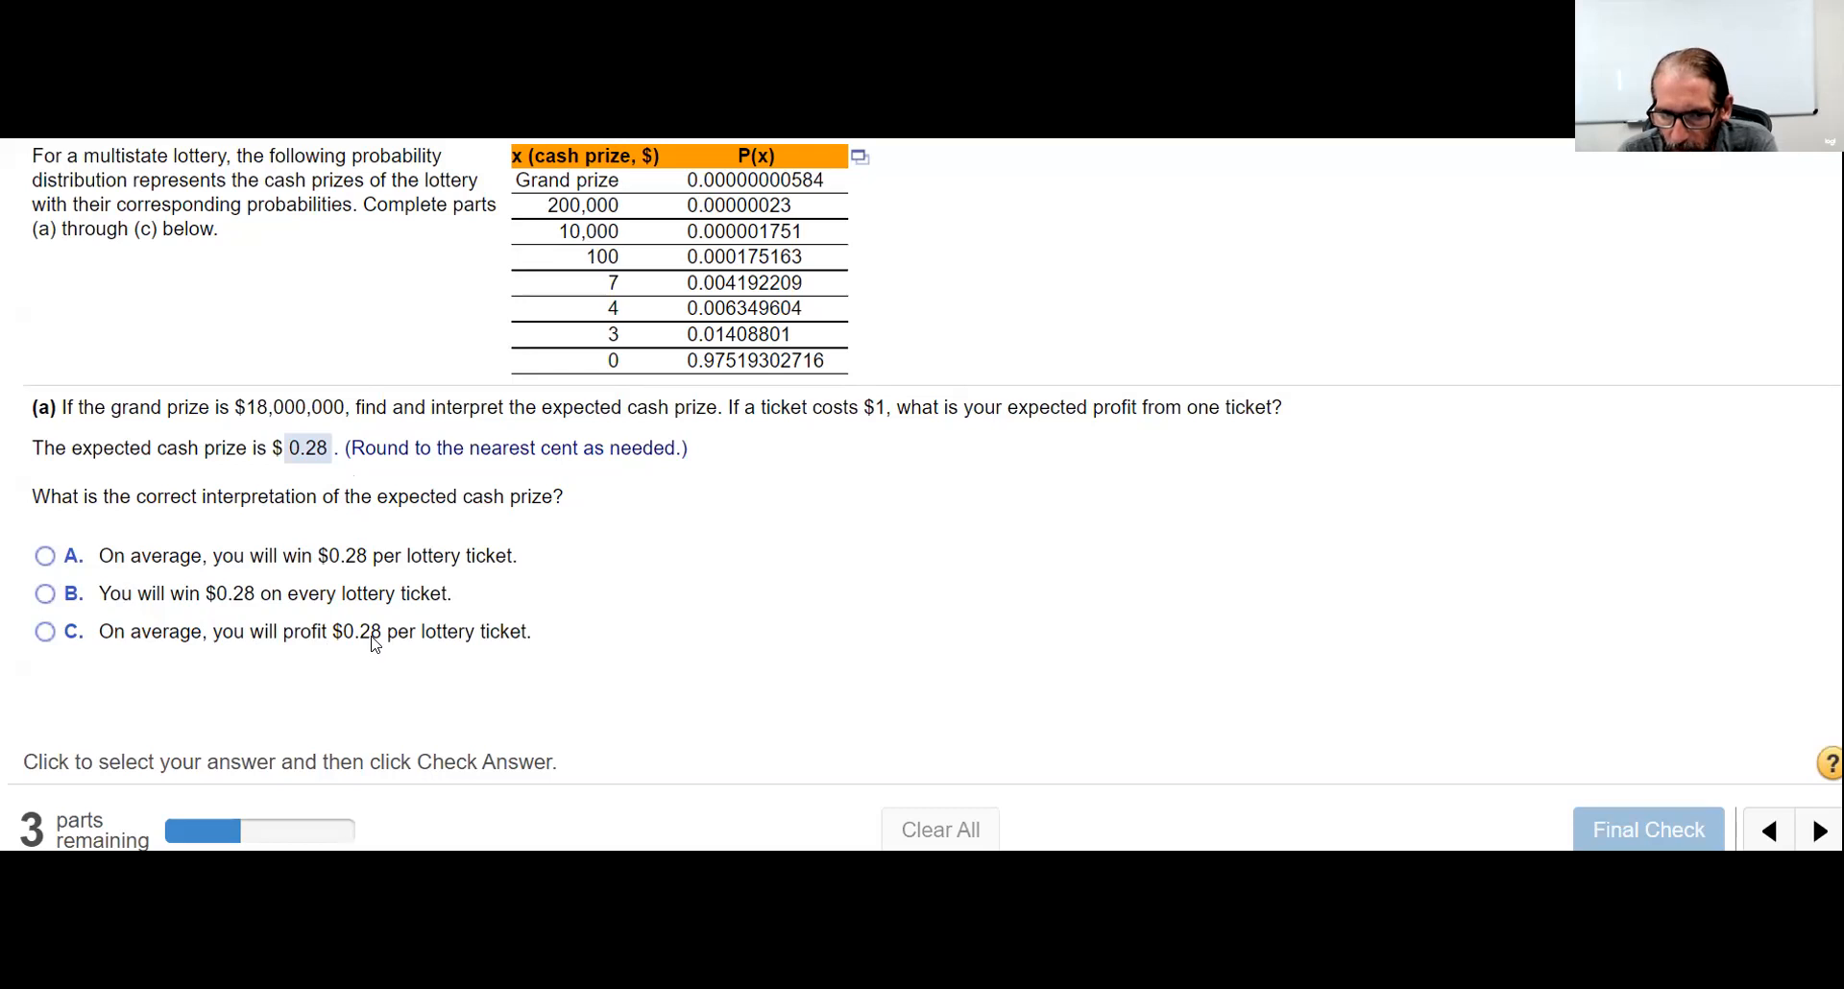
Step: Answer the interpretation question with "On average, you will win $0.28 per lottery ticket", check it and dismiss the feedback
left_click(55, 558)
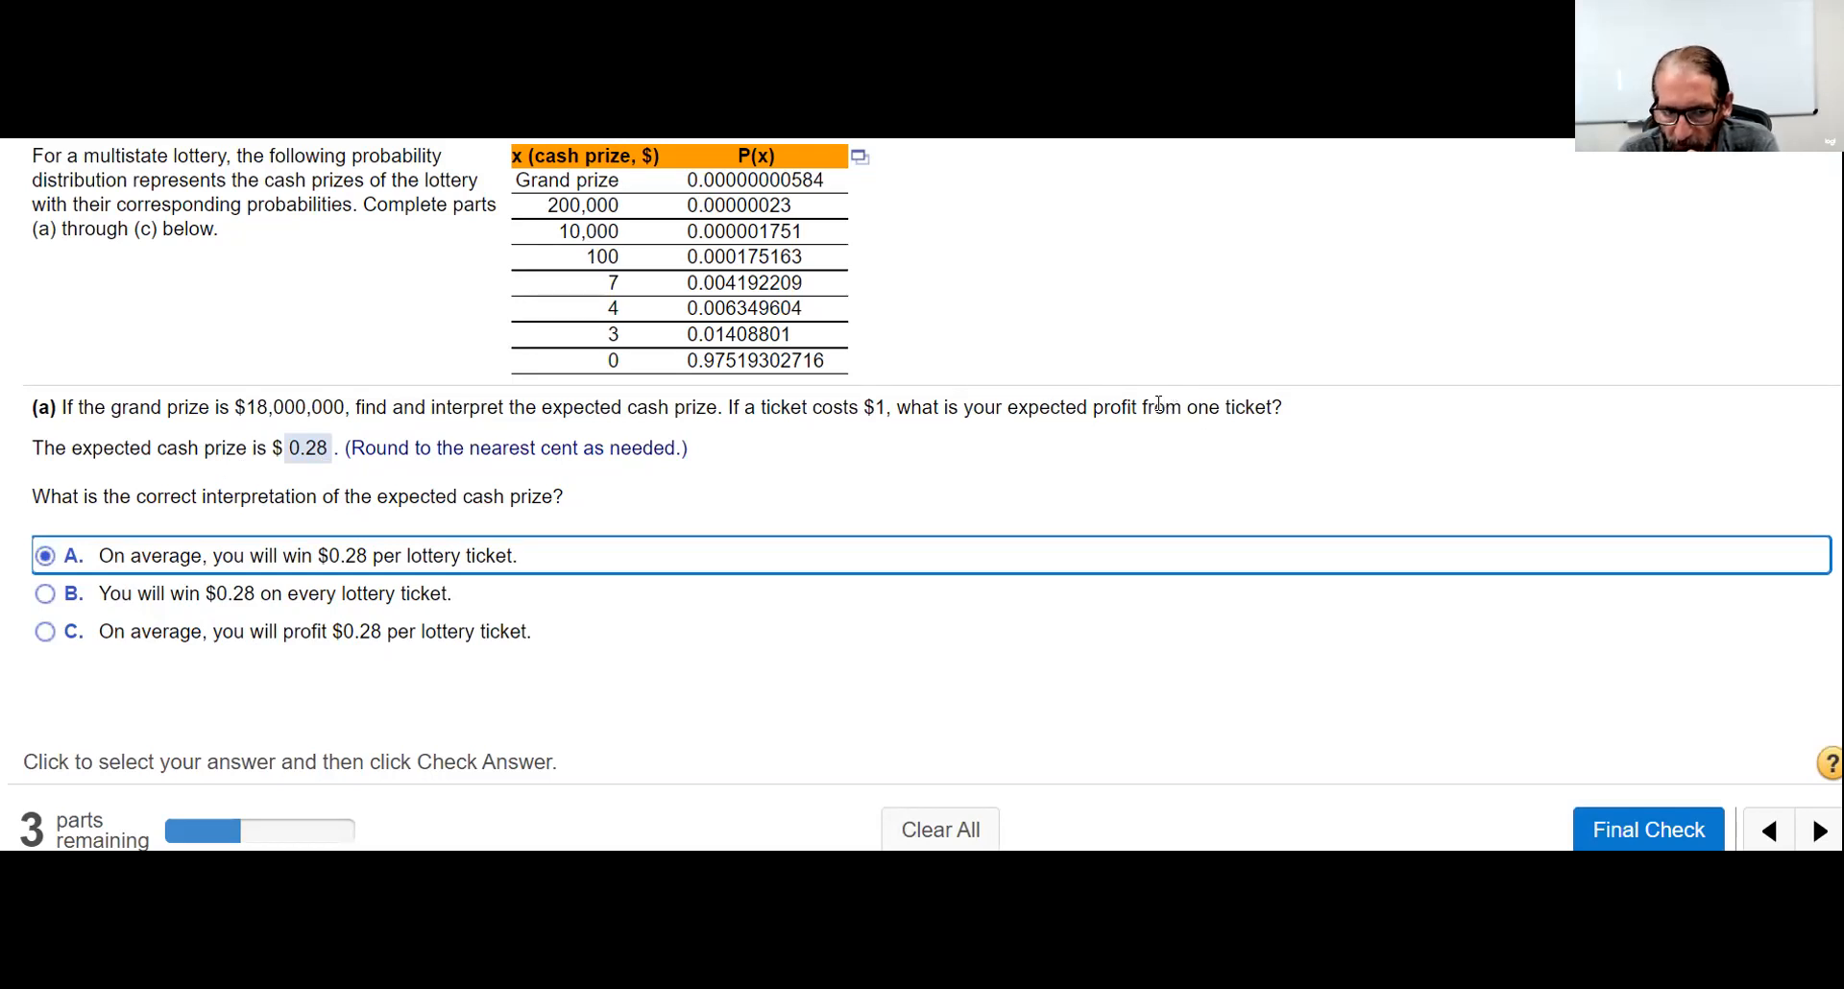
left_click(1640, 831)
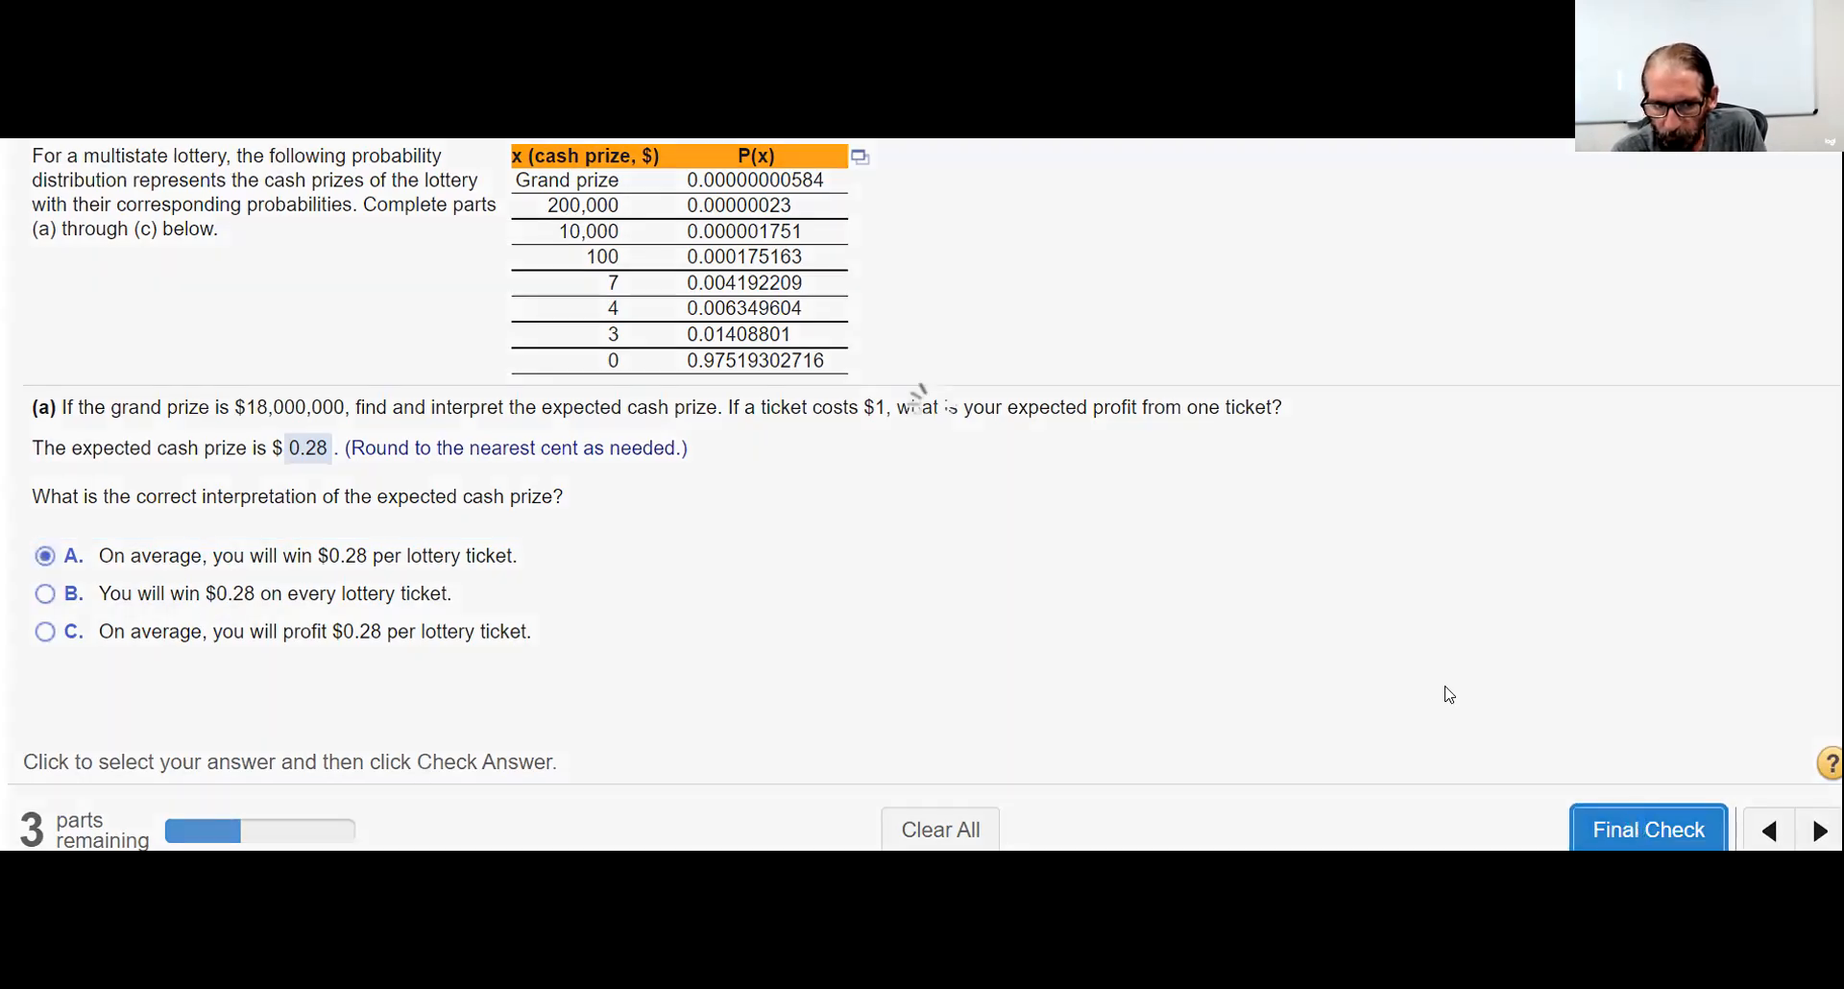
left_click(930, 513)
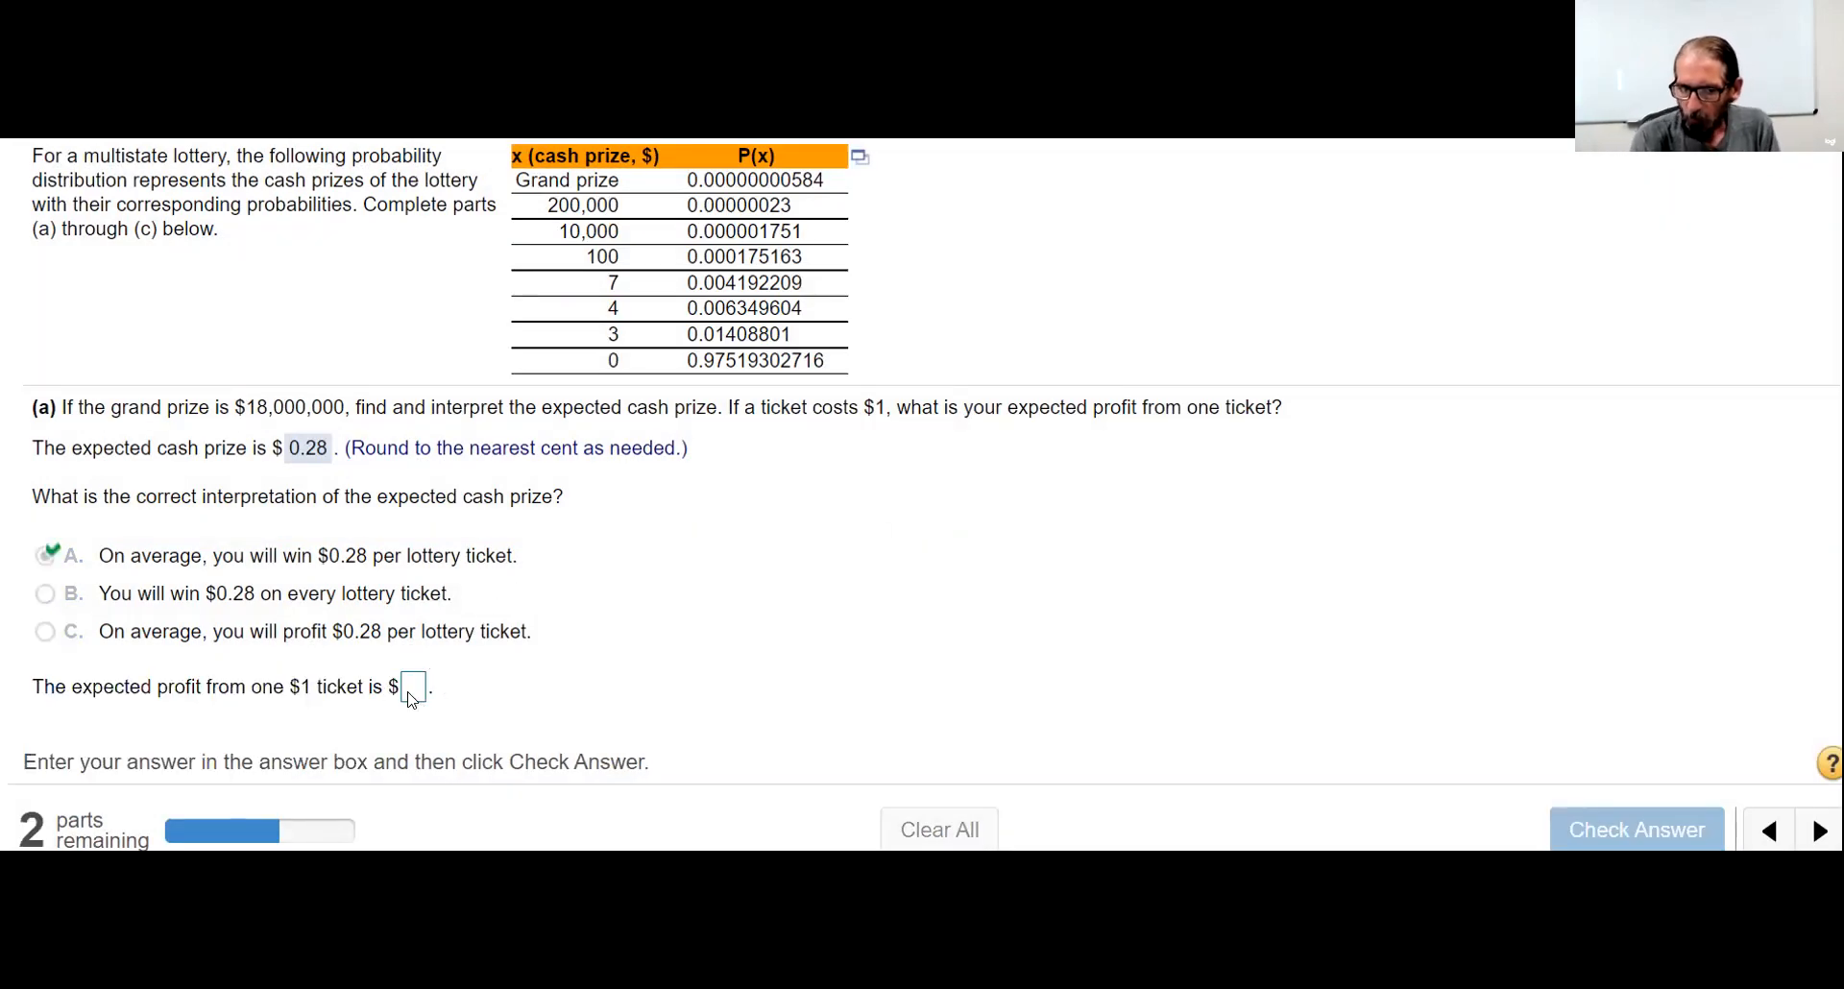
Step: Enter −0.72 as the expected profit from one $1 ticket and submit it for checking
left_click(411, 699)
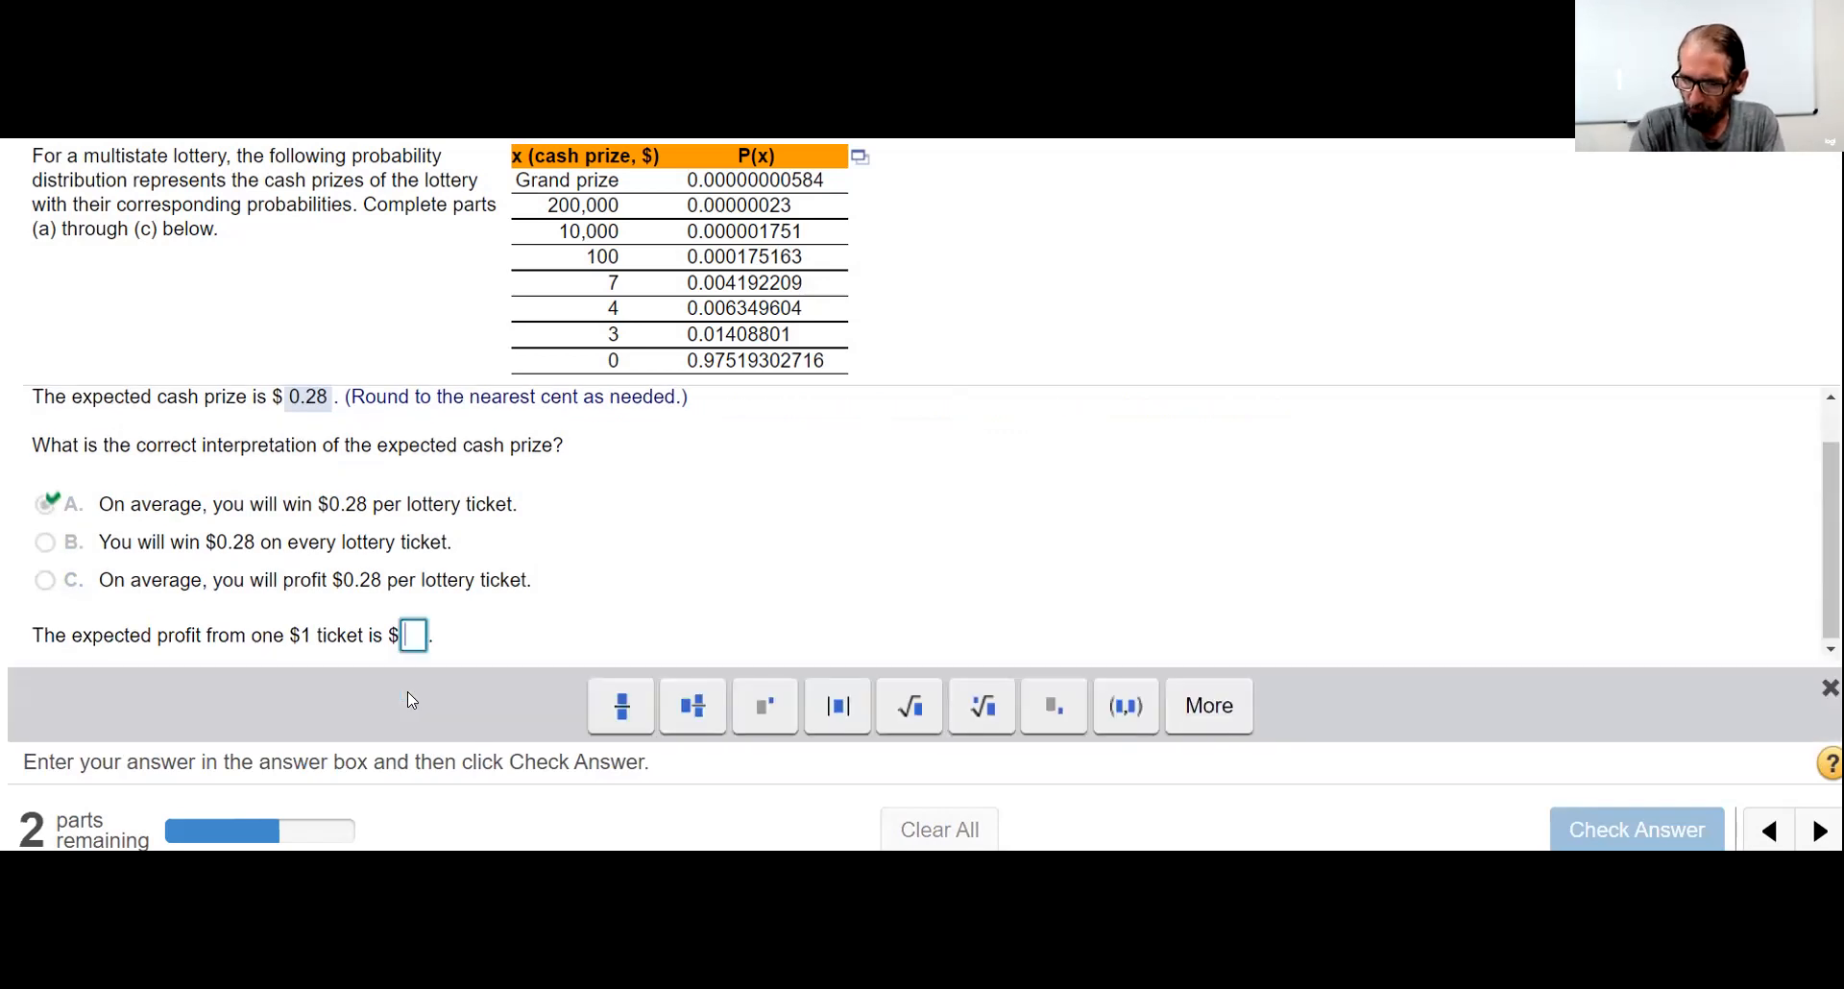
type("-0")
type(".72")
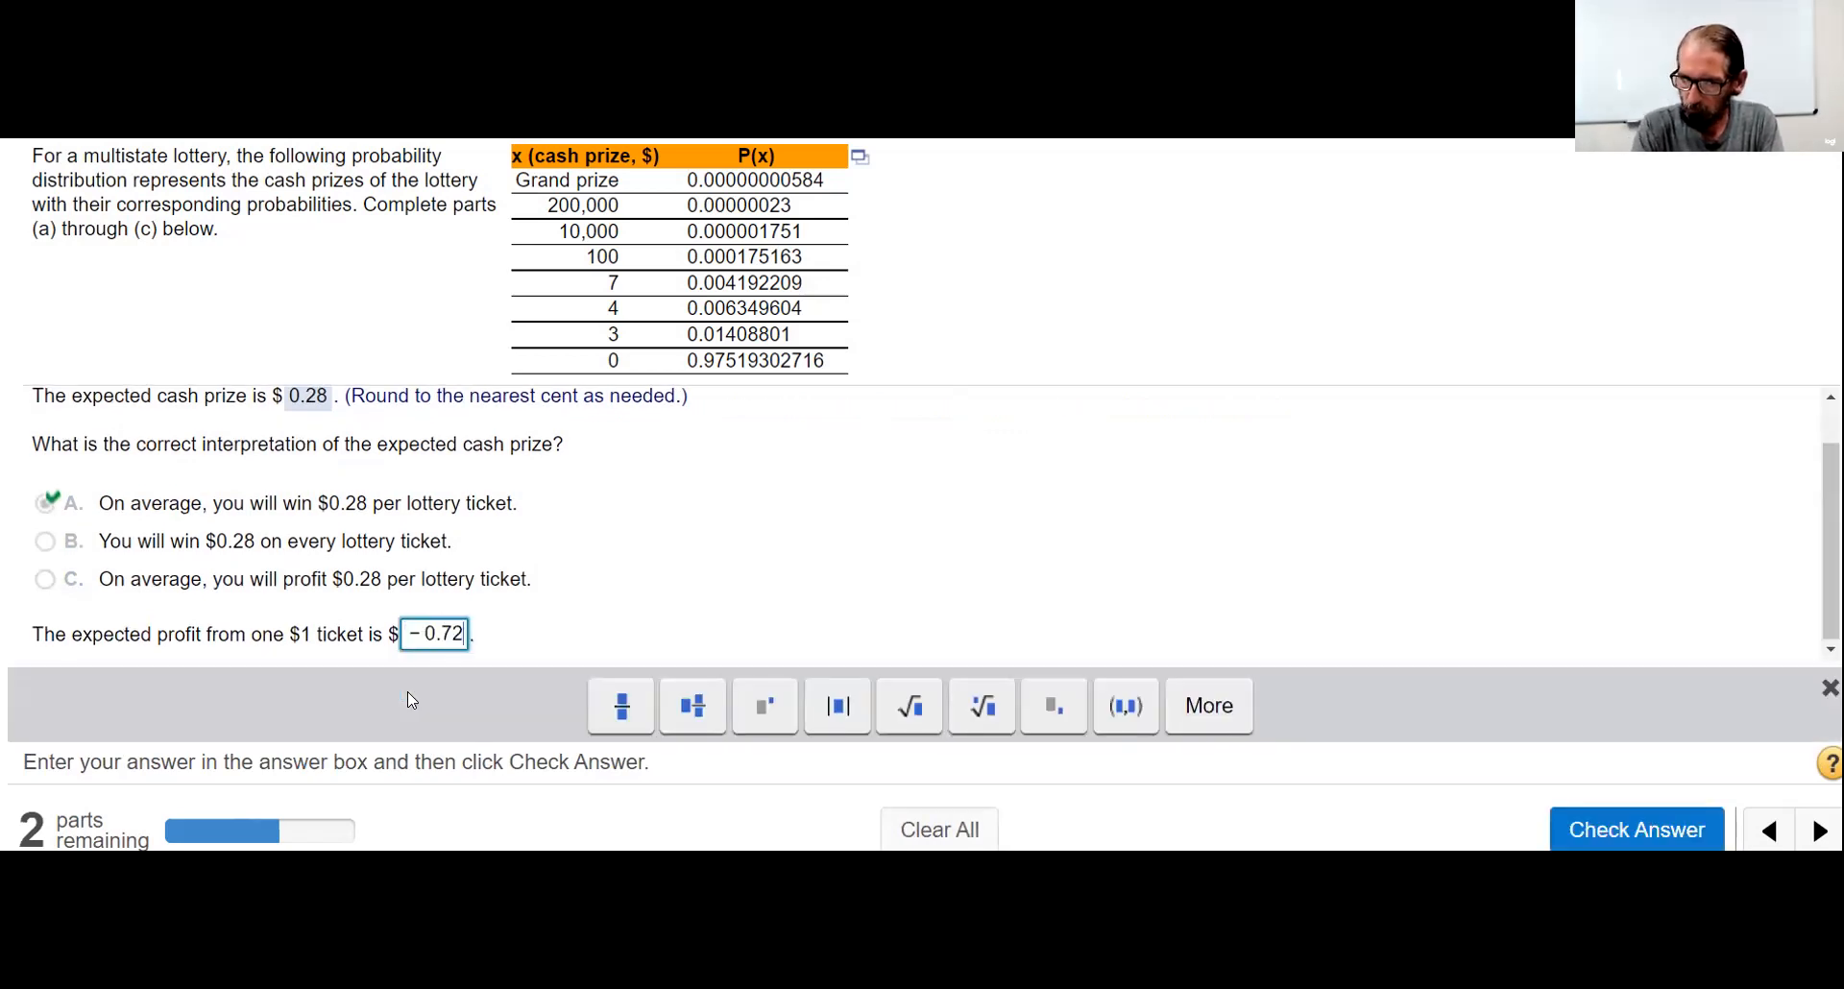
key("Return")
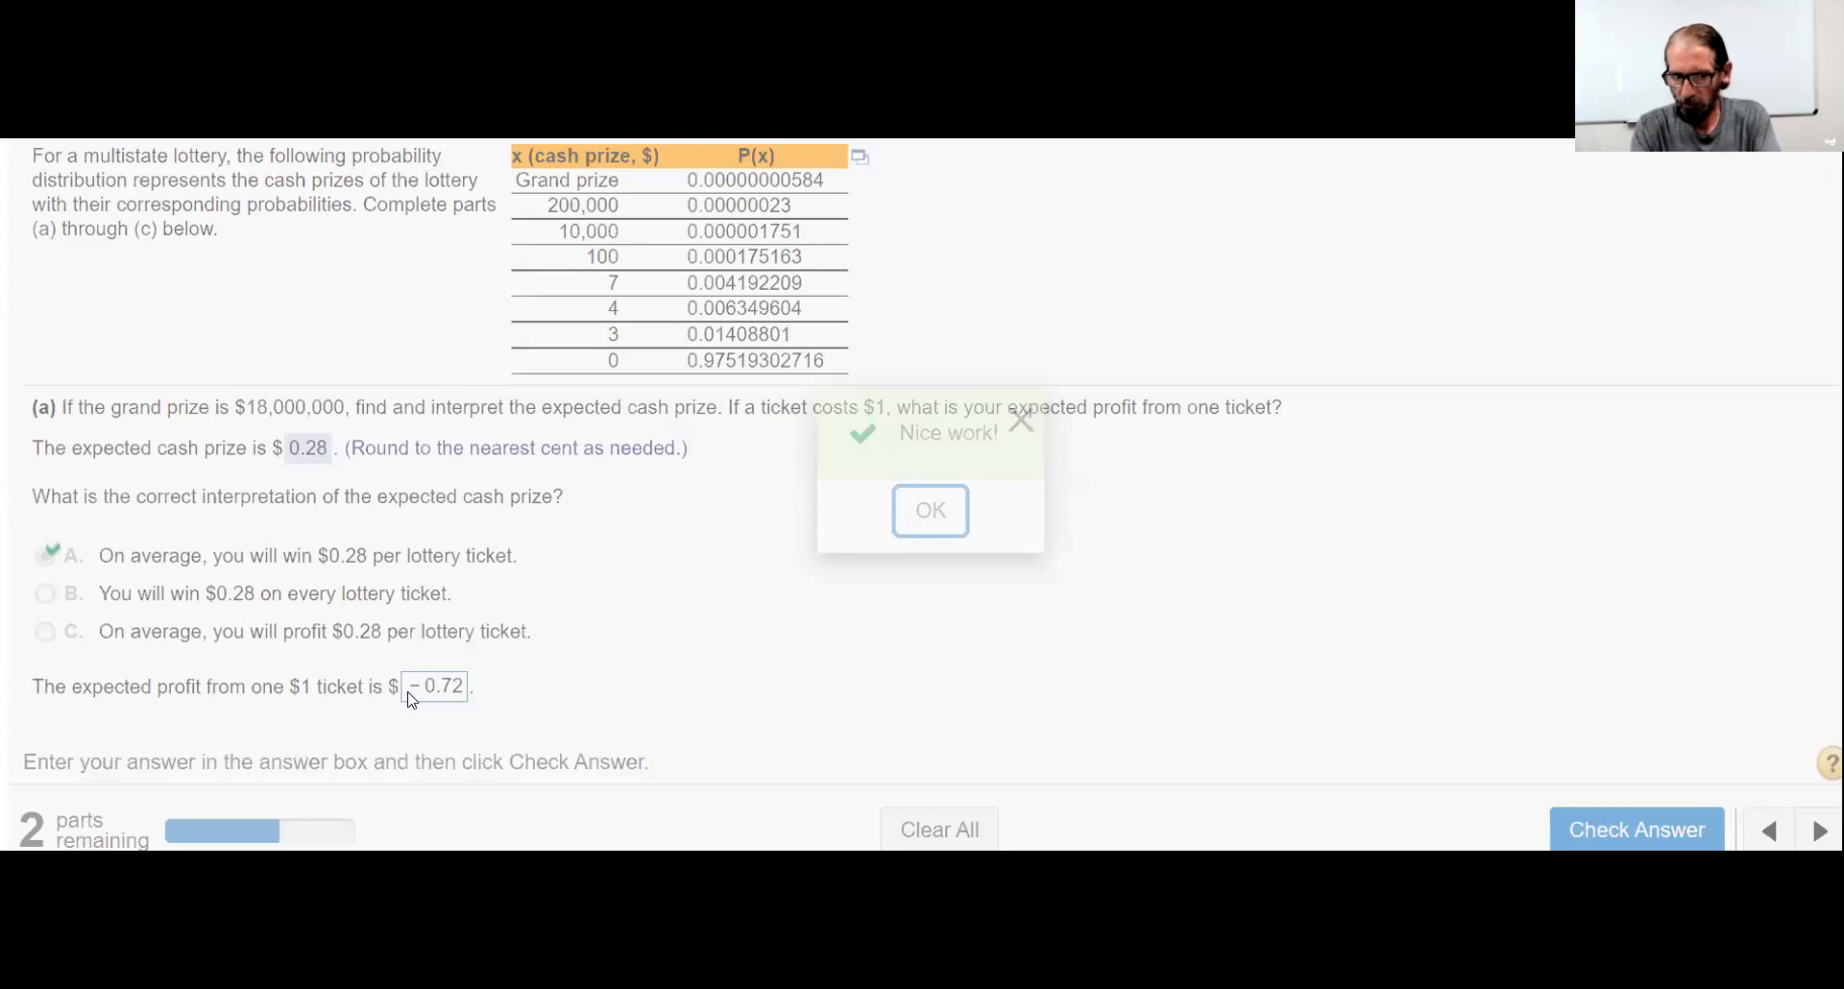